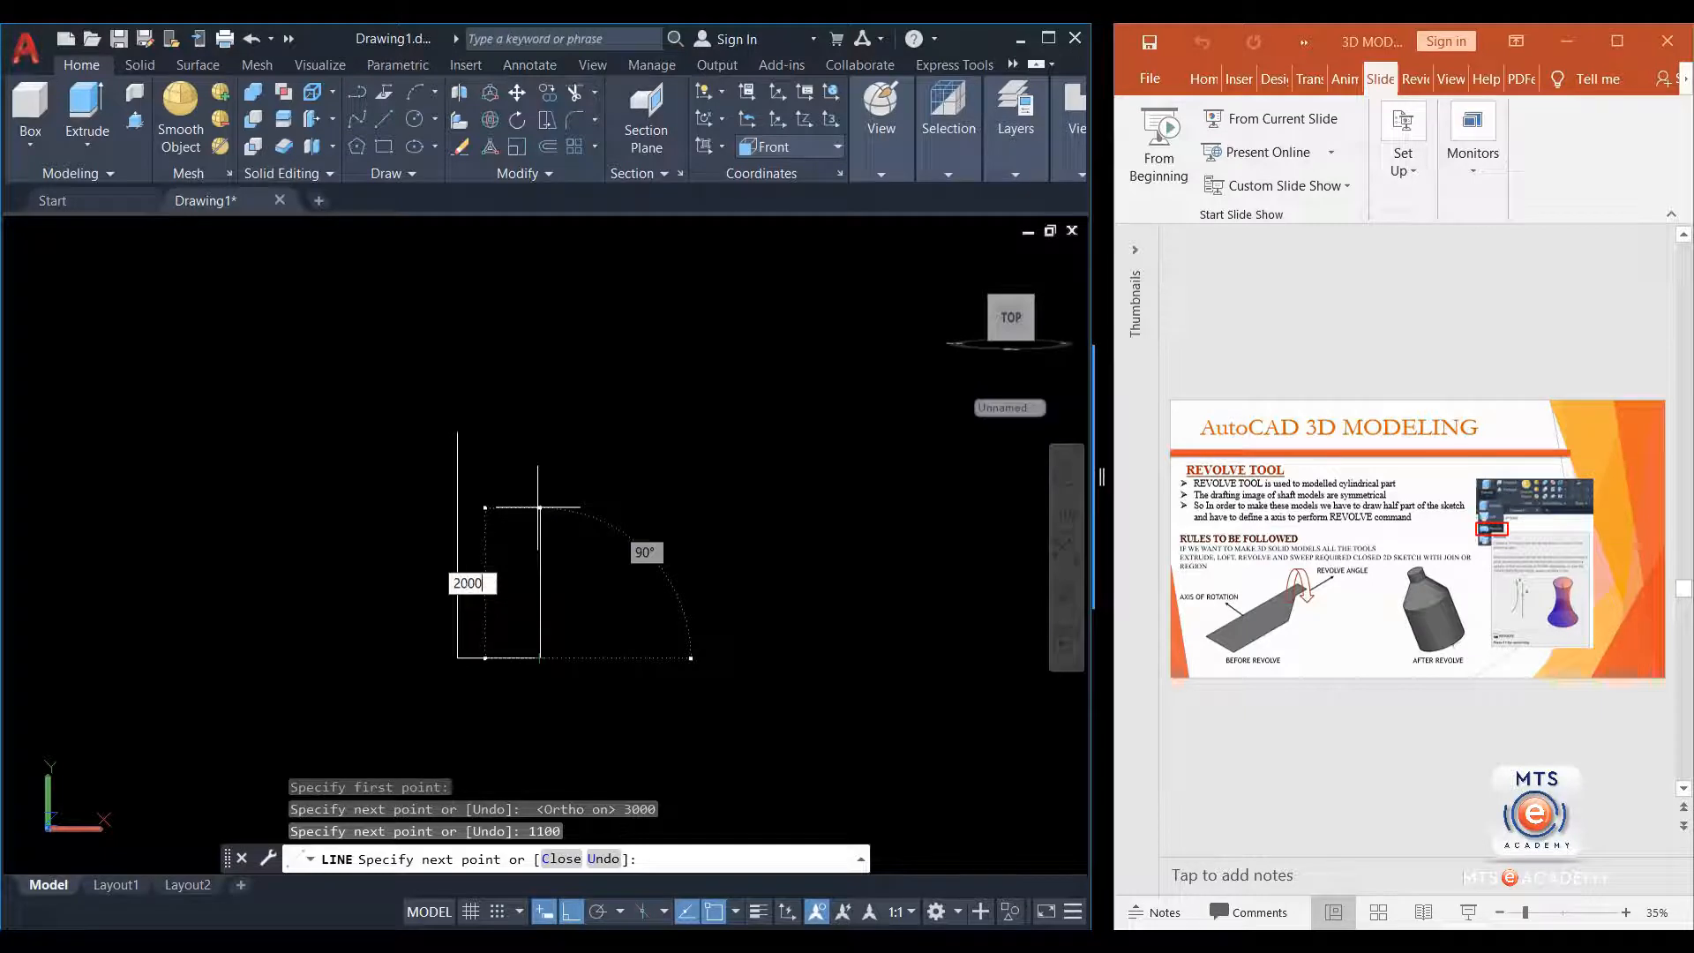
Step: Complete the half-bottle outline with a 2000 vertical side, sloped shoulder, short vertical neck and a top edge about 475 long meeting the axis line
{"action": "type", "text": "2000"}
{"action": "key", "text": "Return"}
{"action": "left_click", "coordinate": [571, 911]}
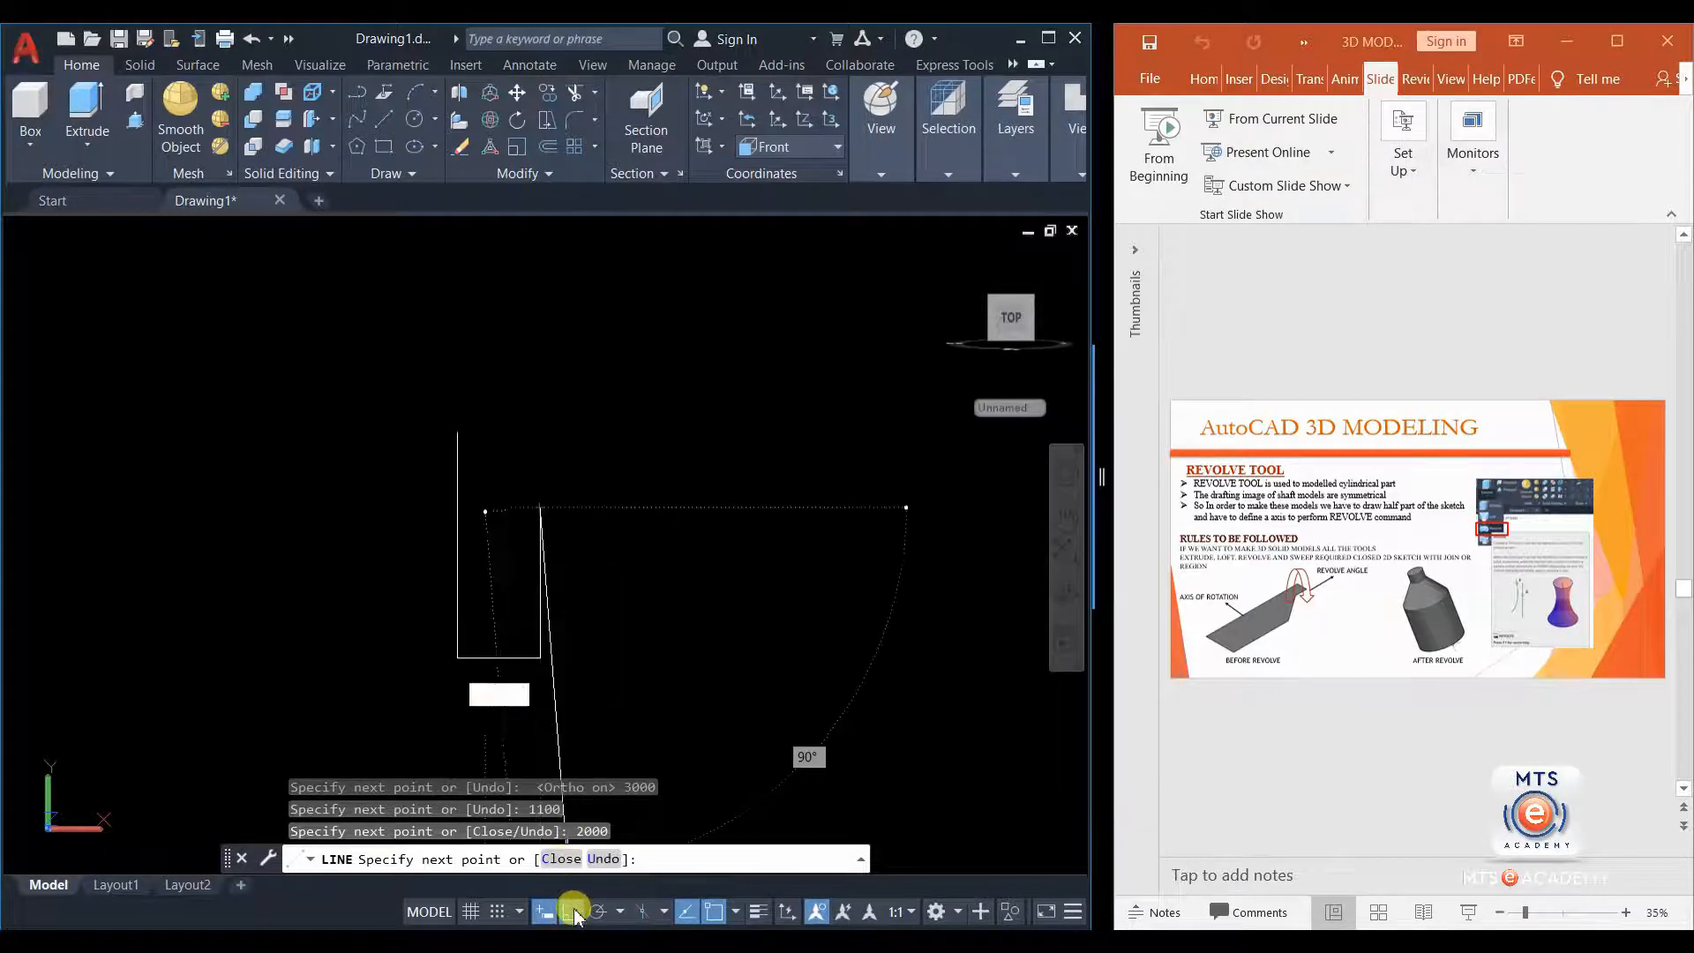
{"action": "scroll", "coordinate": [494, 476], "scroll_direction": "up", "scroll_amount": 3}
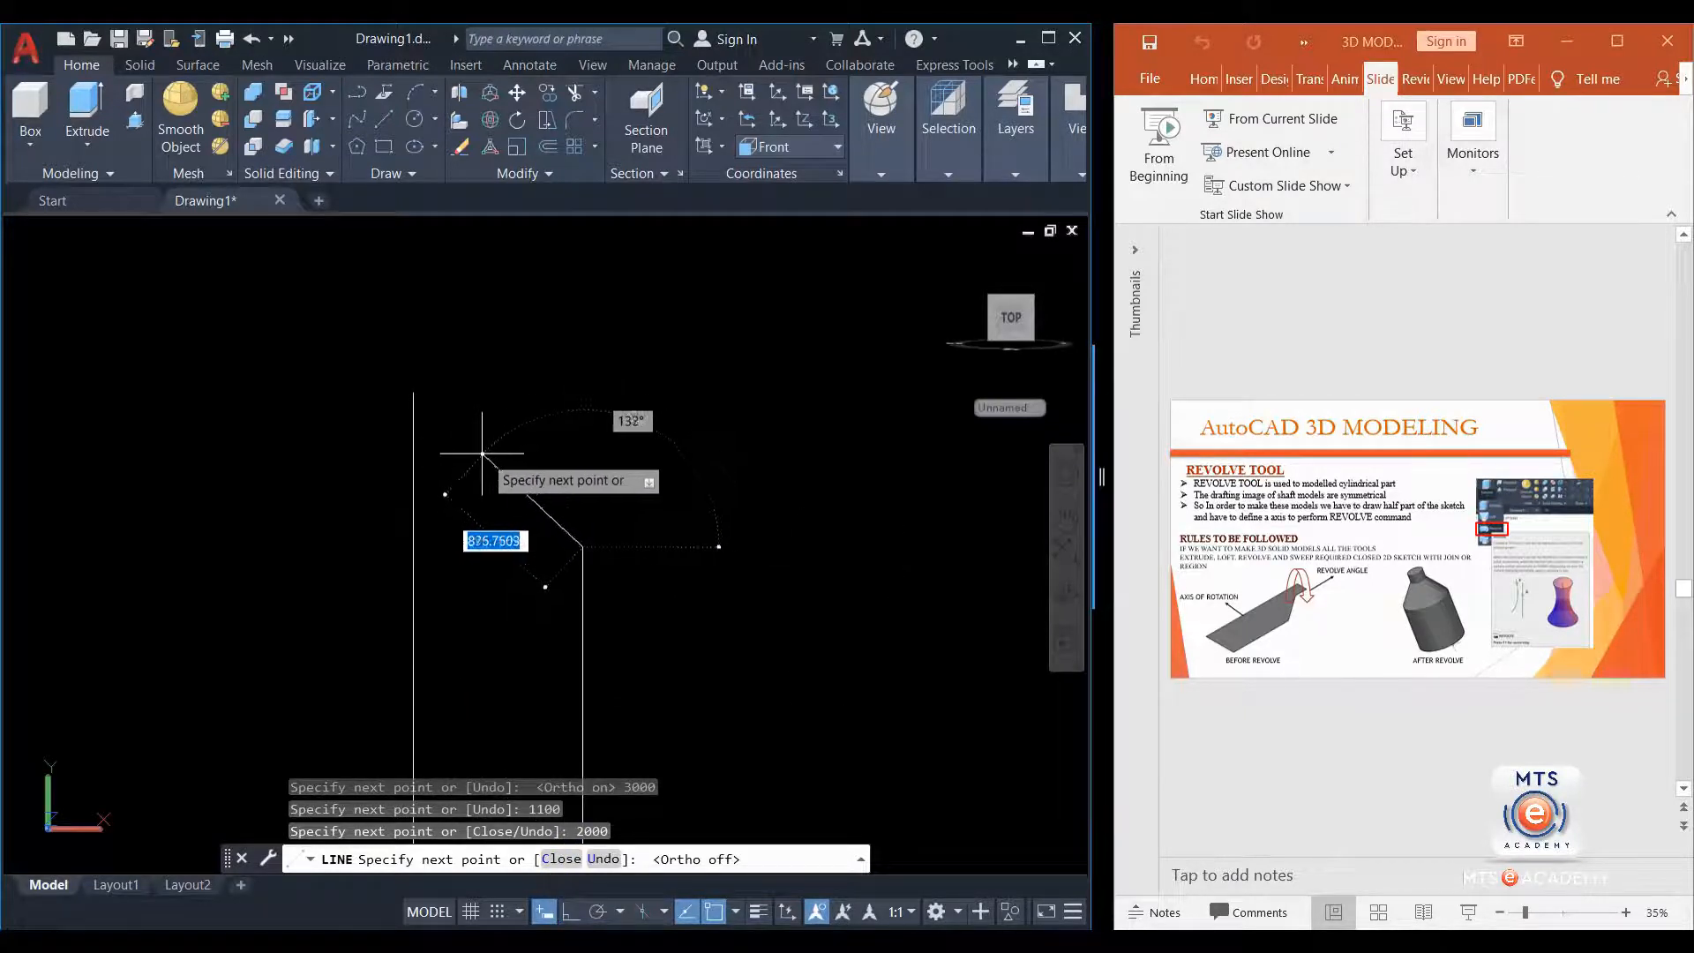
{"action": "left_click", "coordinate": [570, 911]}
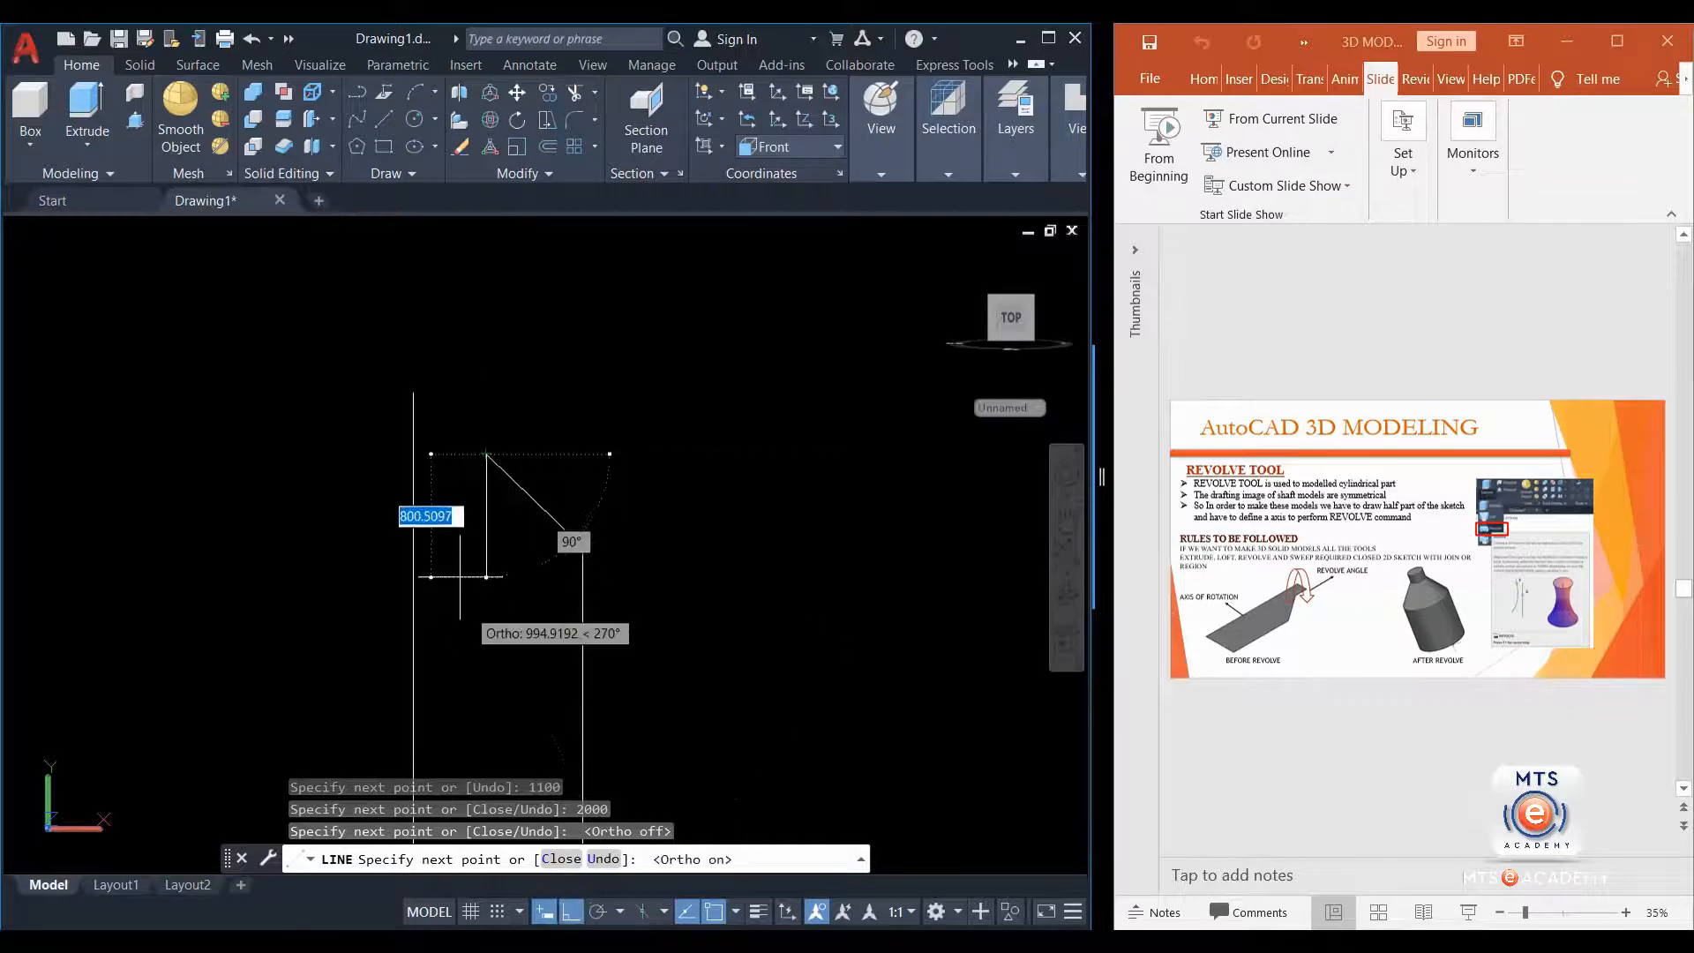
{"action": "left_click", "coordinate": [487, 390]}
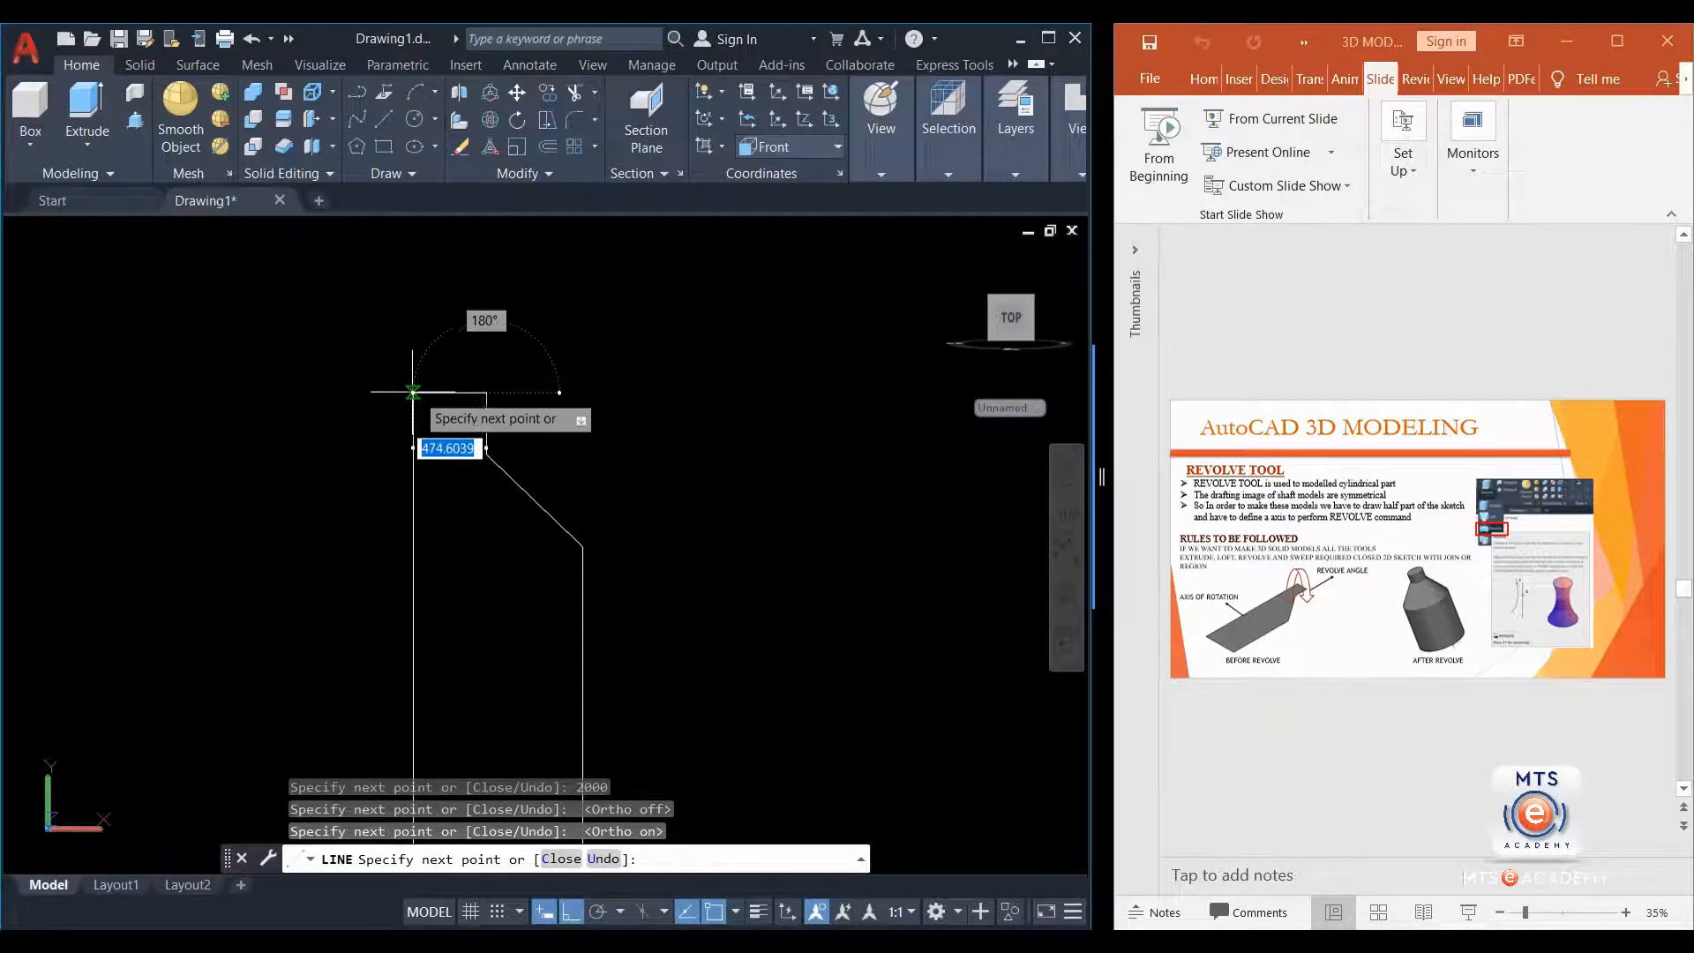
{"action": "left_click", "coordinate": [414, 392]}
{"action": "key", "text": "Return"}
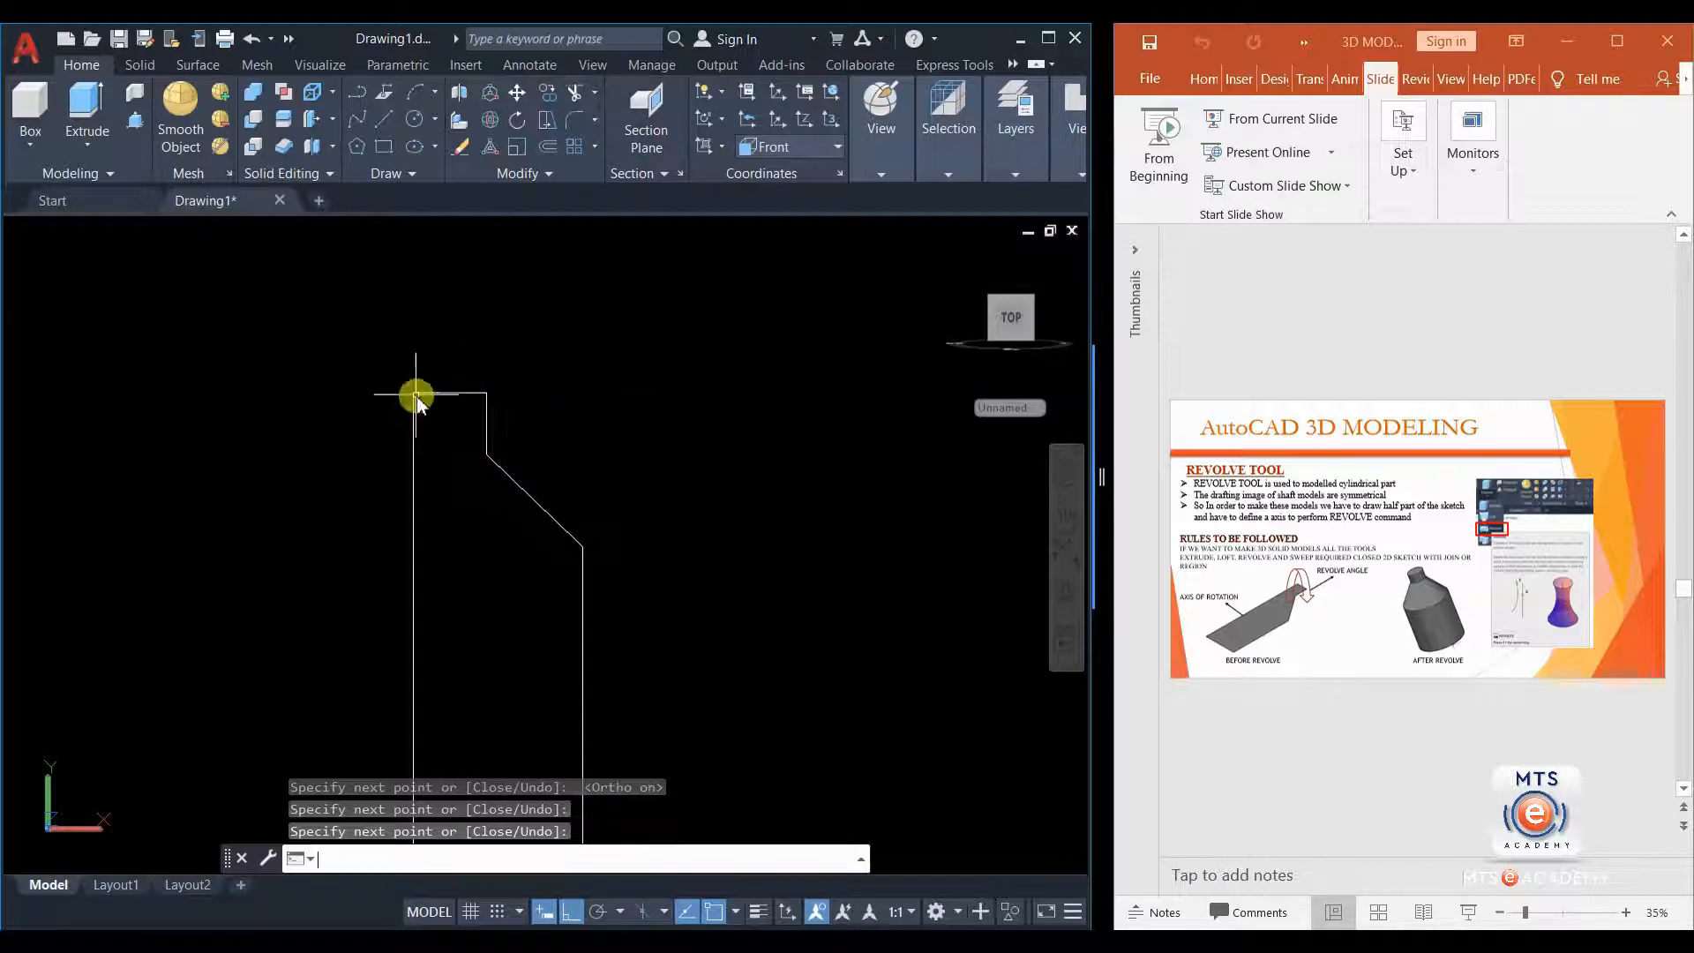
Step: Check whether the sloped shoulder, outer side and bottom edge of the profile are separate line segments
{"action": "scroll", "coordinate": [416, 394], "scroll_direction": "down", "scroll_amount": 4}
{"action": "middle_click_drag", "start_coordinate": [472, 540], "coordinate": [544, 515]}
{"action": "scroll", "coordinate": [509, 431], "scroll_direction": "up", "scroll_amount": 2}
{"action": "middle_click_drag", "start_coordinate": [511, 437], "coordinate": [522, 501]}
{"action": "left_click", "coordinate": [549, 426]}
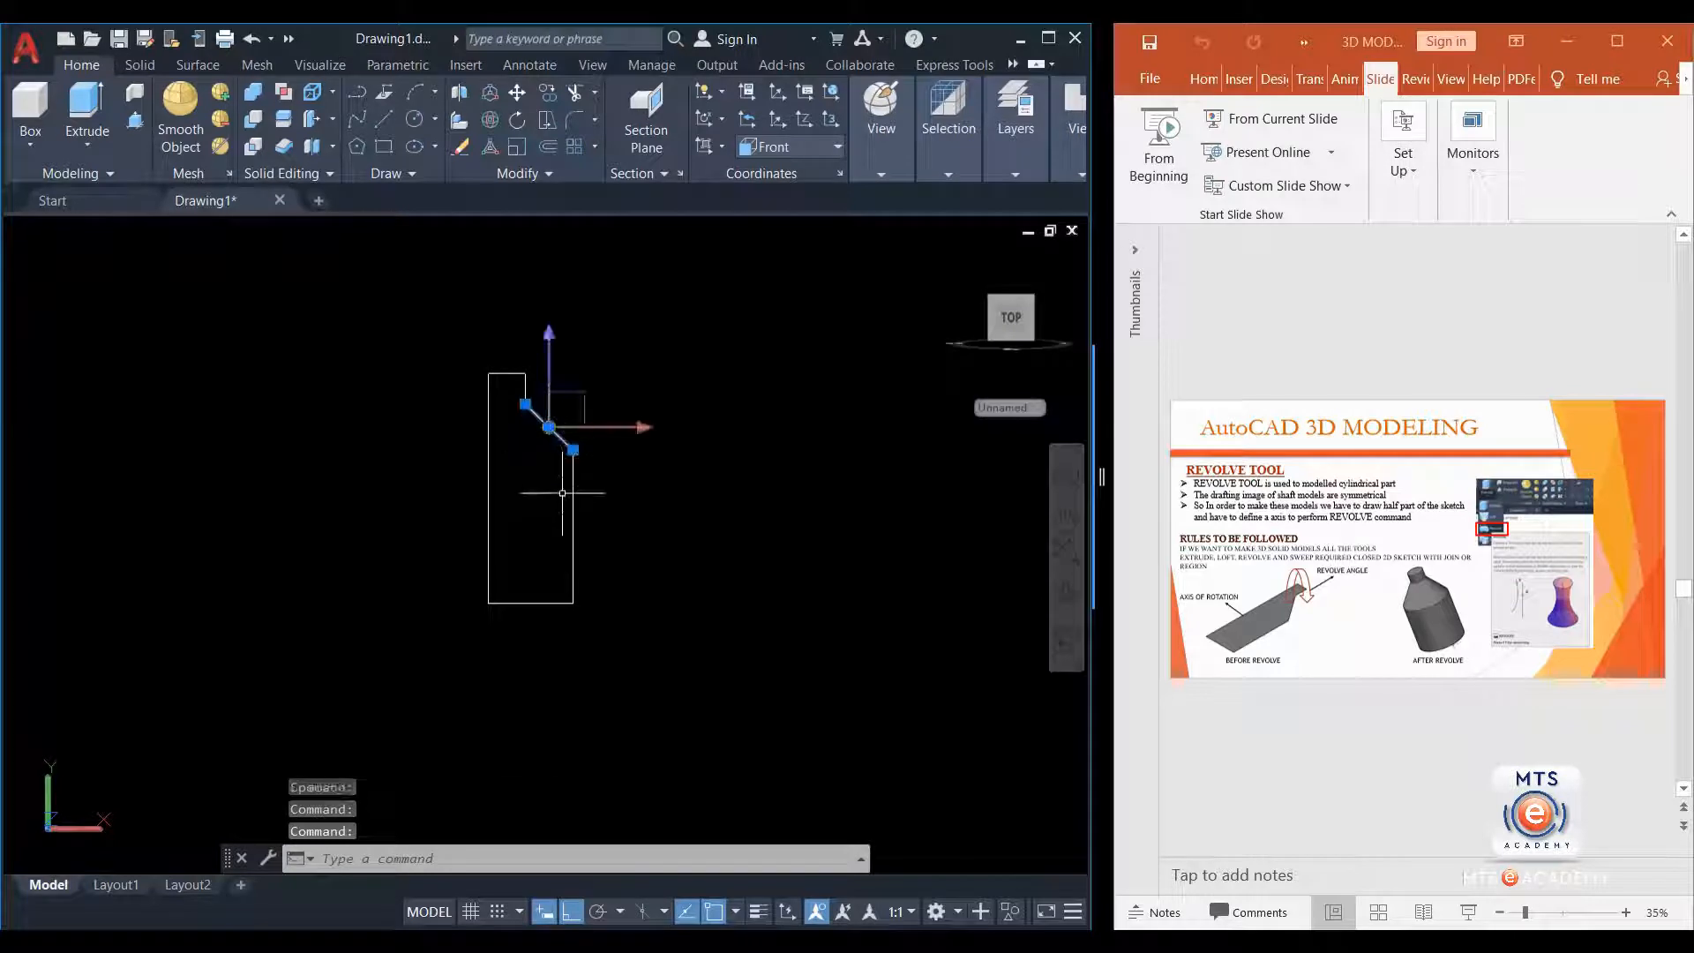
{"action": "left_click", "coordinate": [572, 504]}
{"action": "left_click", "coordinate": [534, 606]}
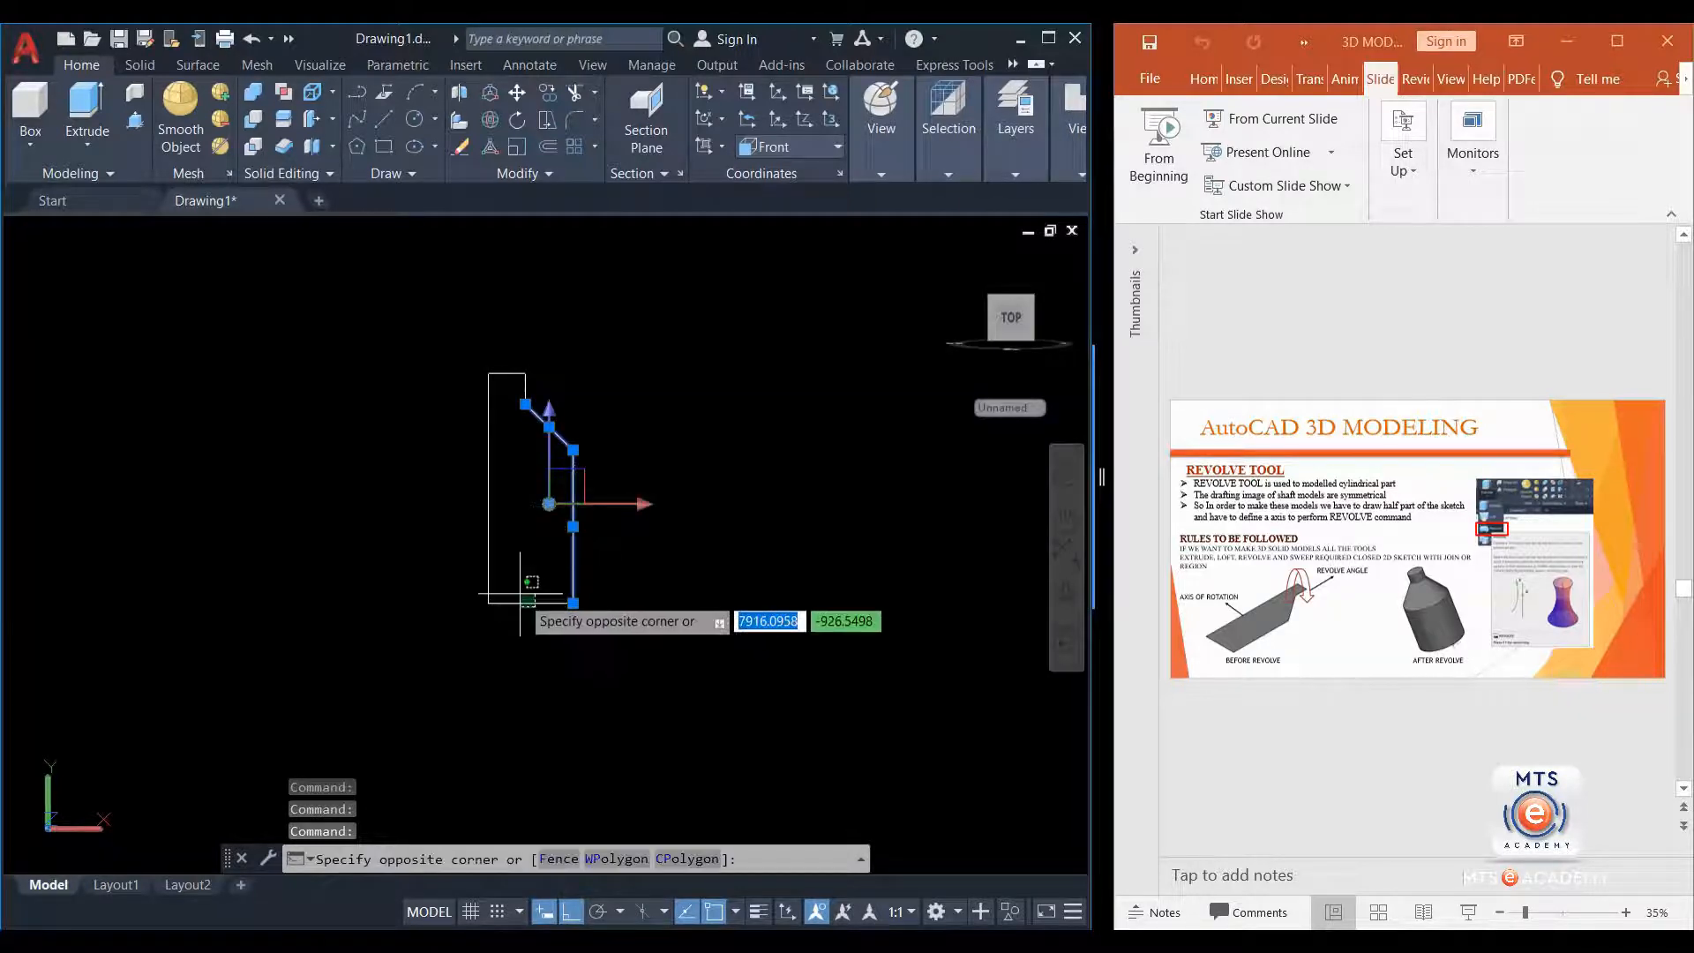
{"action": "left_click", "coordinate": [481, 686]}
{"action": "key", "text": "Escape"}
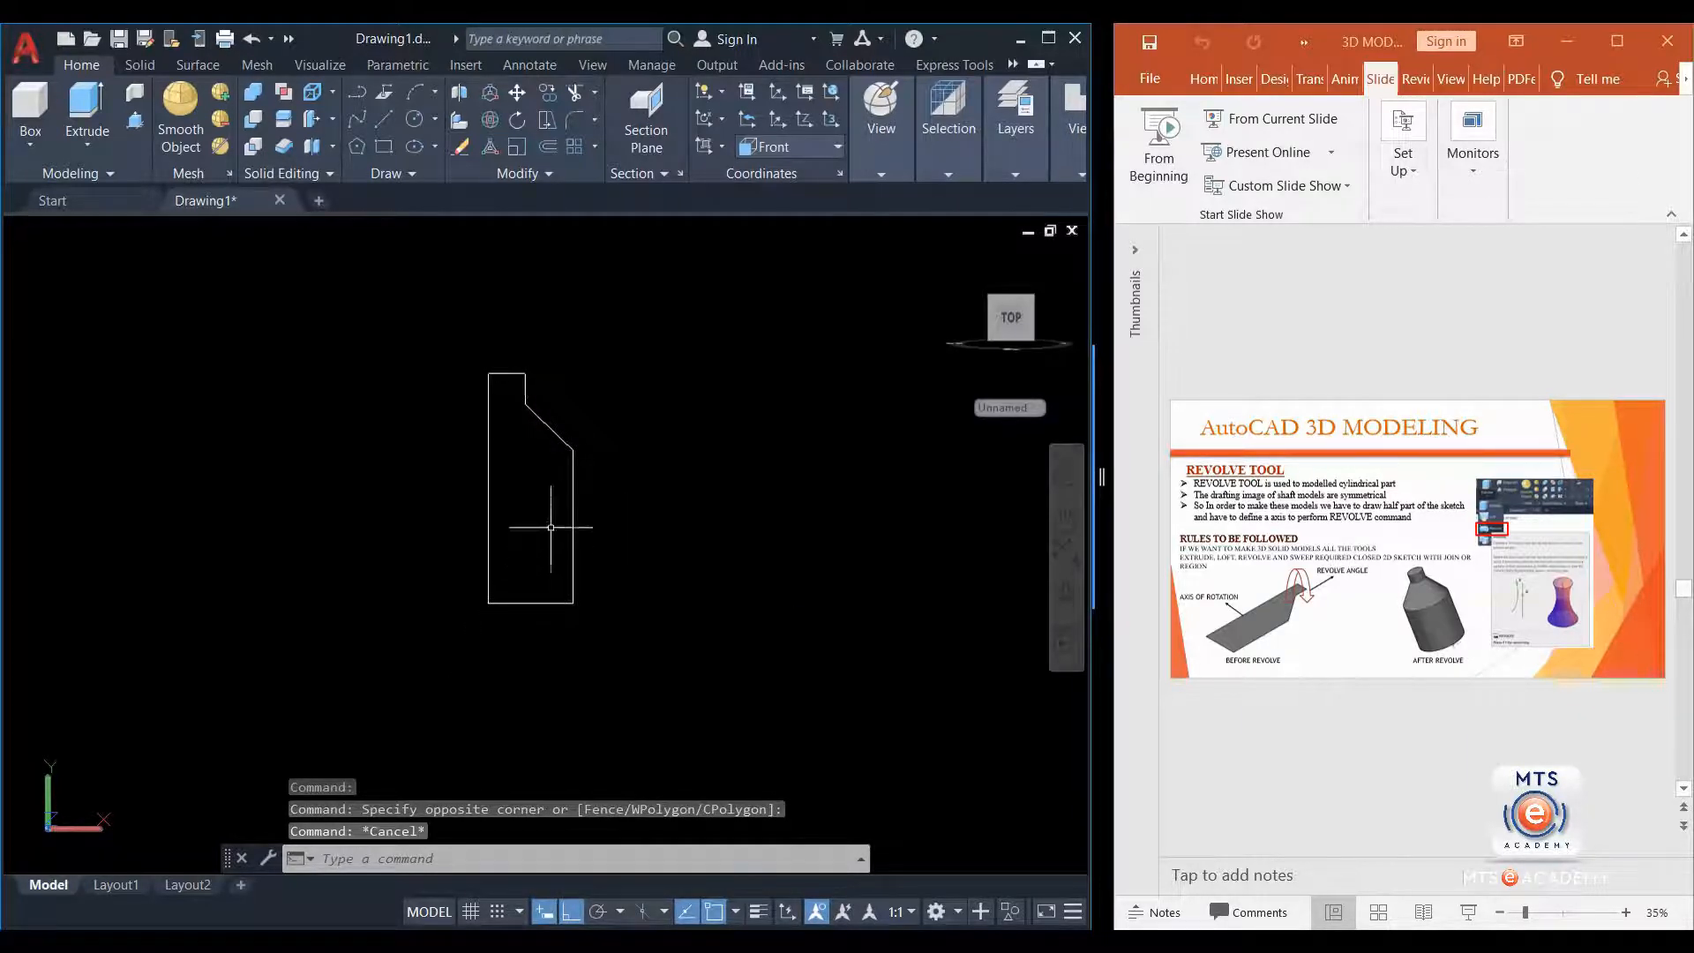
Step: Revolve the separate profile lines 270° about the outline's long vertical axis edge
{"action": "left_click", "coordinate": [629, 319]}
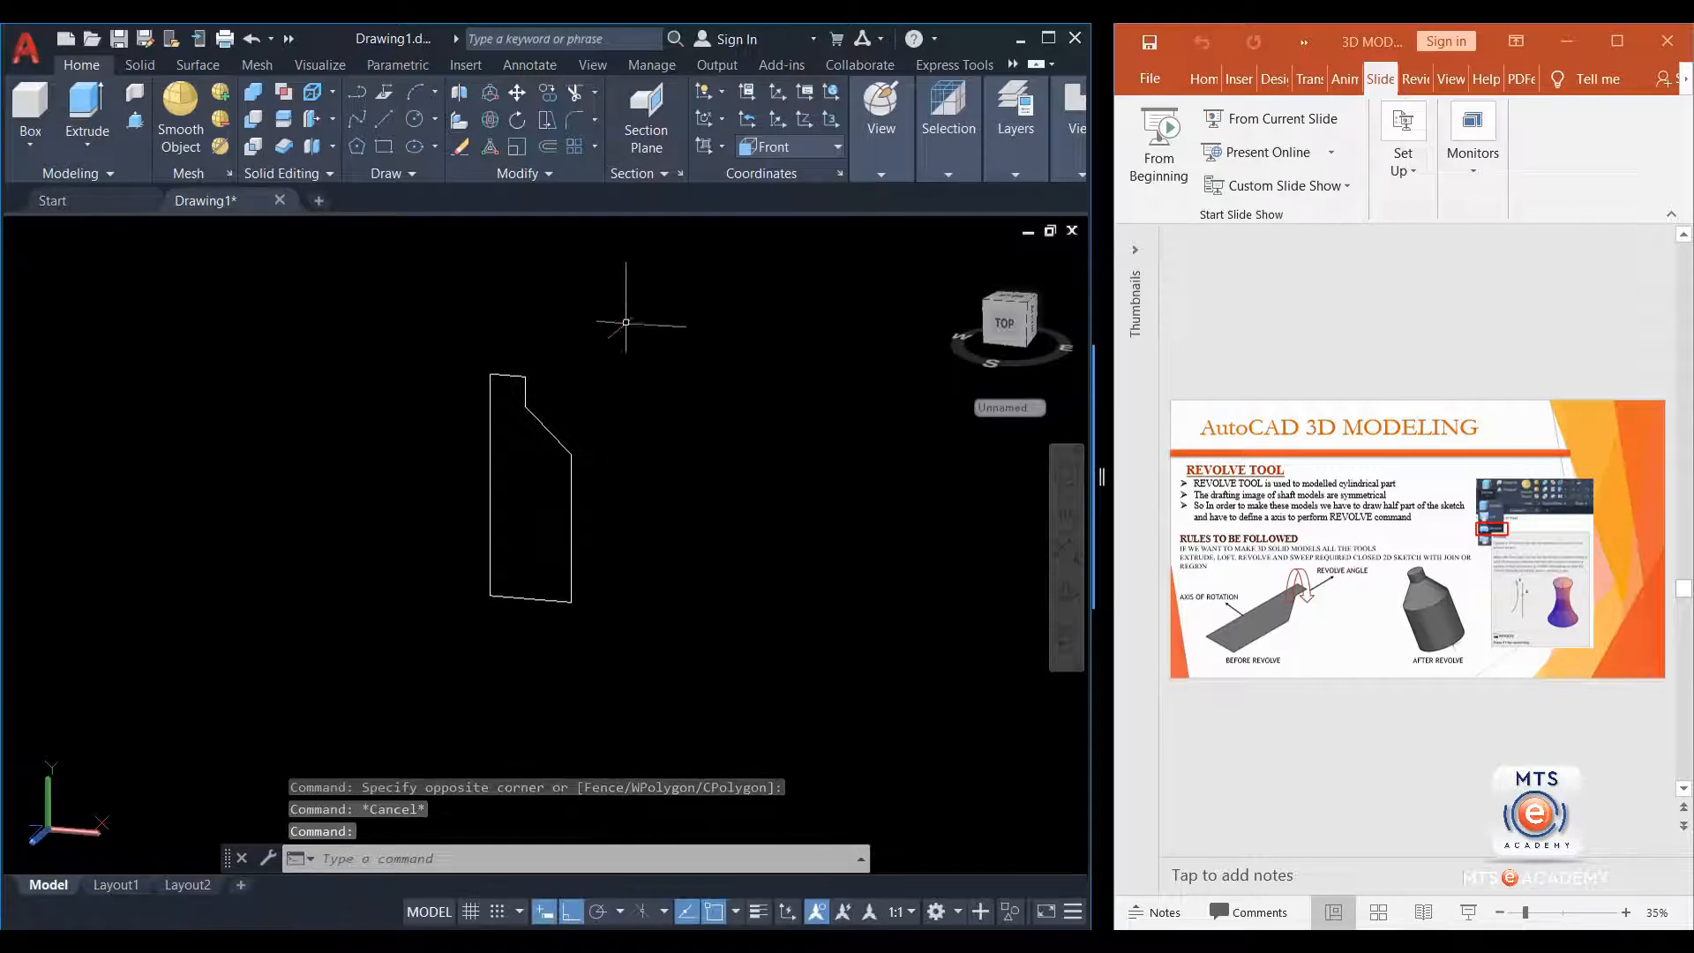
{"action": "left_click", "coordinate": [443, 635]}
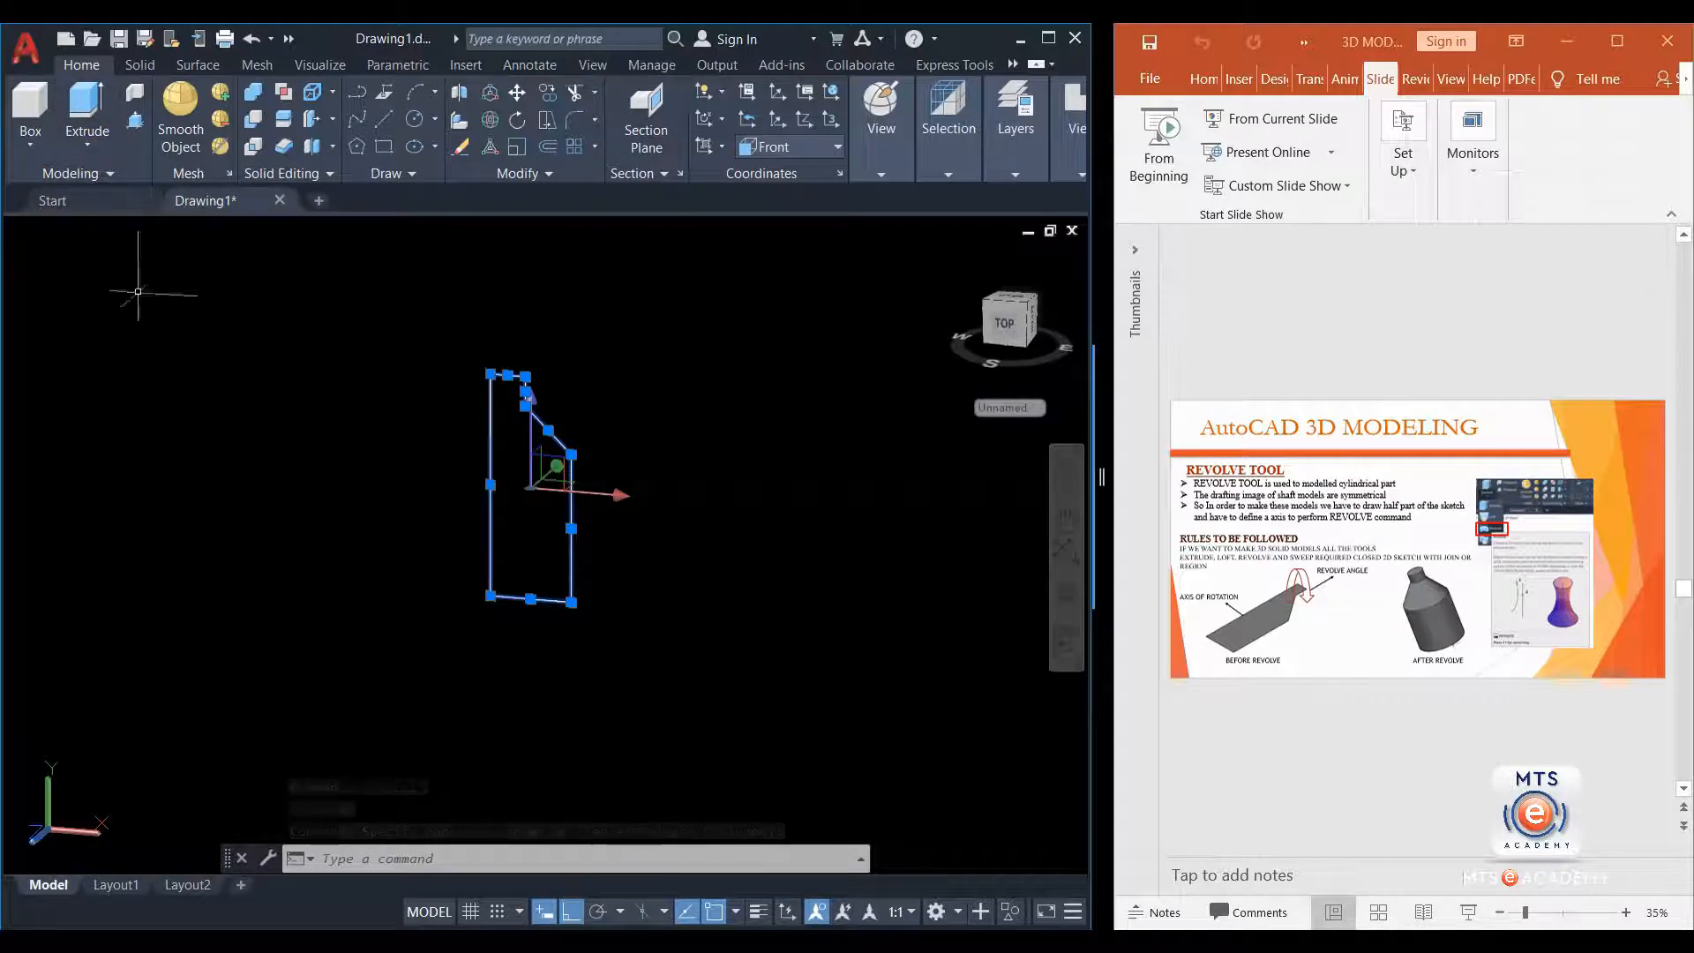
{"action": "left_click", "coordinate": [88, 145]}
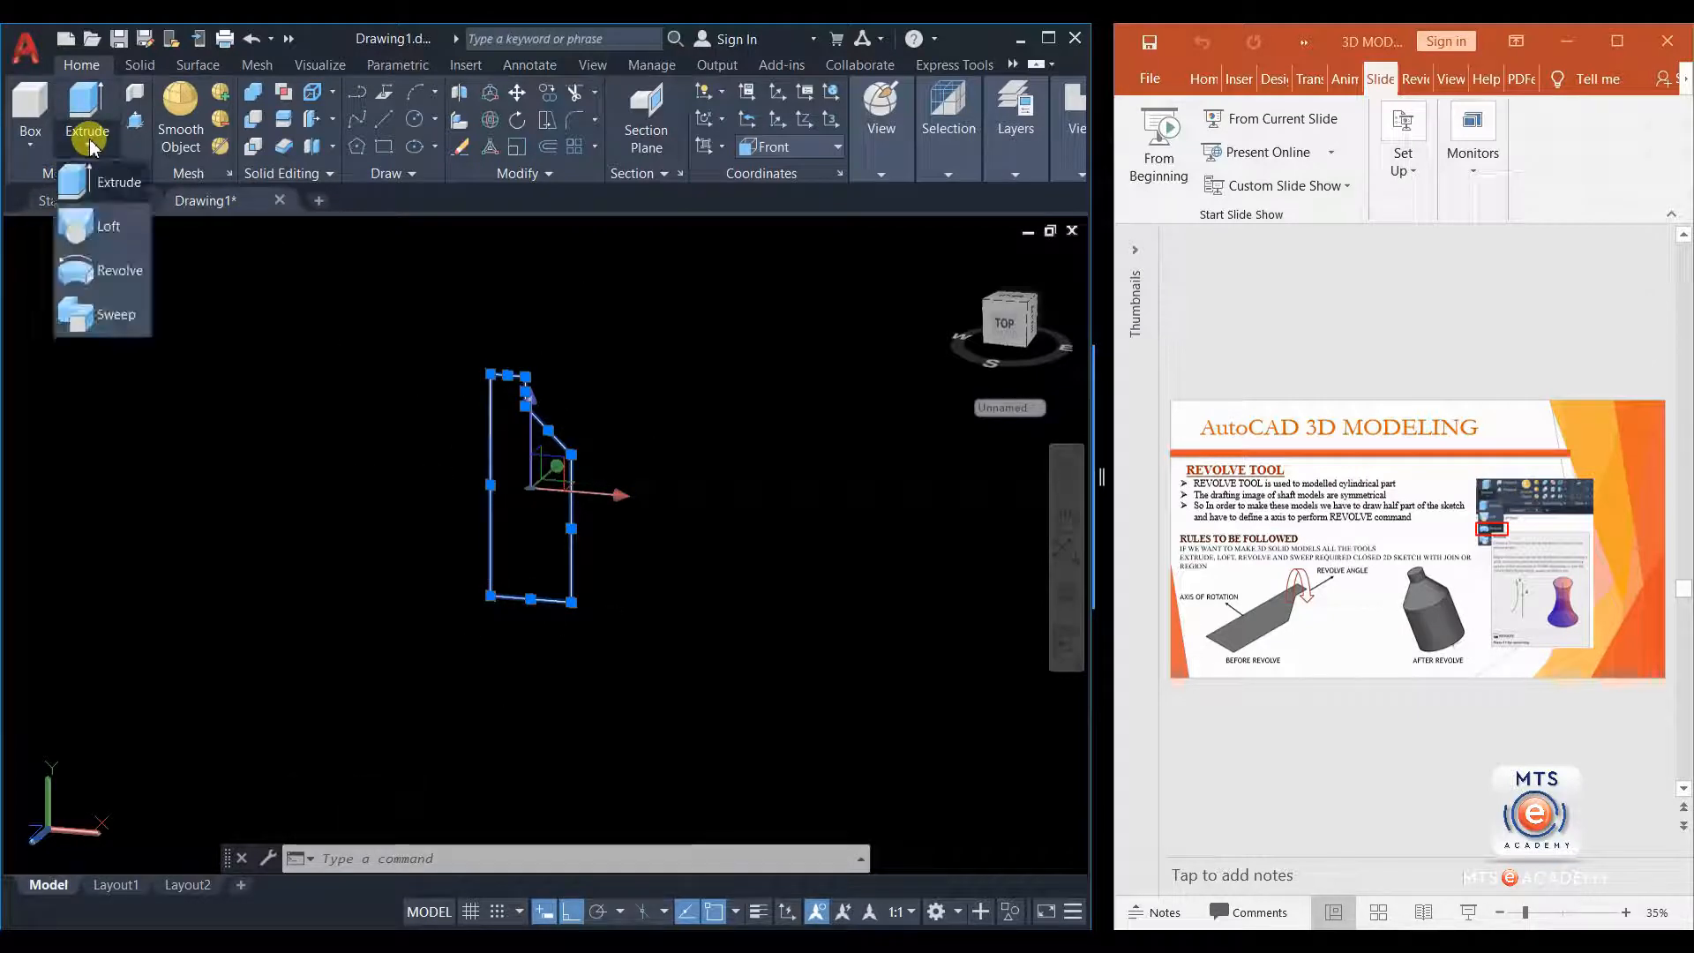
{"action": "left_click", "coordinate": [93, 272]}
{"action": "scroll", "coordinate": [456, 452], "scroll_direction": "up", "scroll_amount": 2}
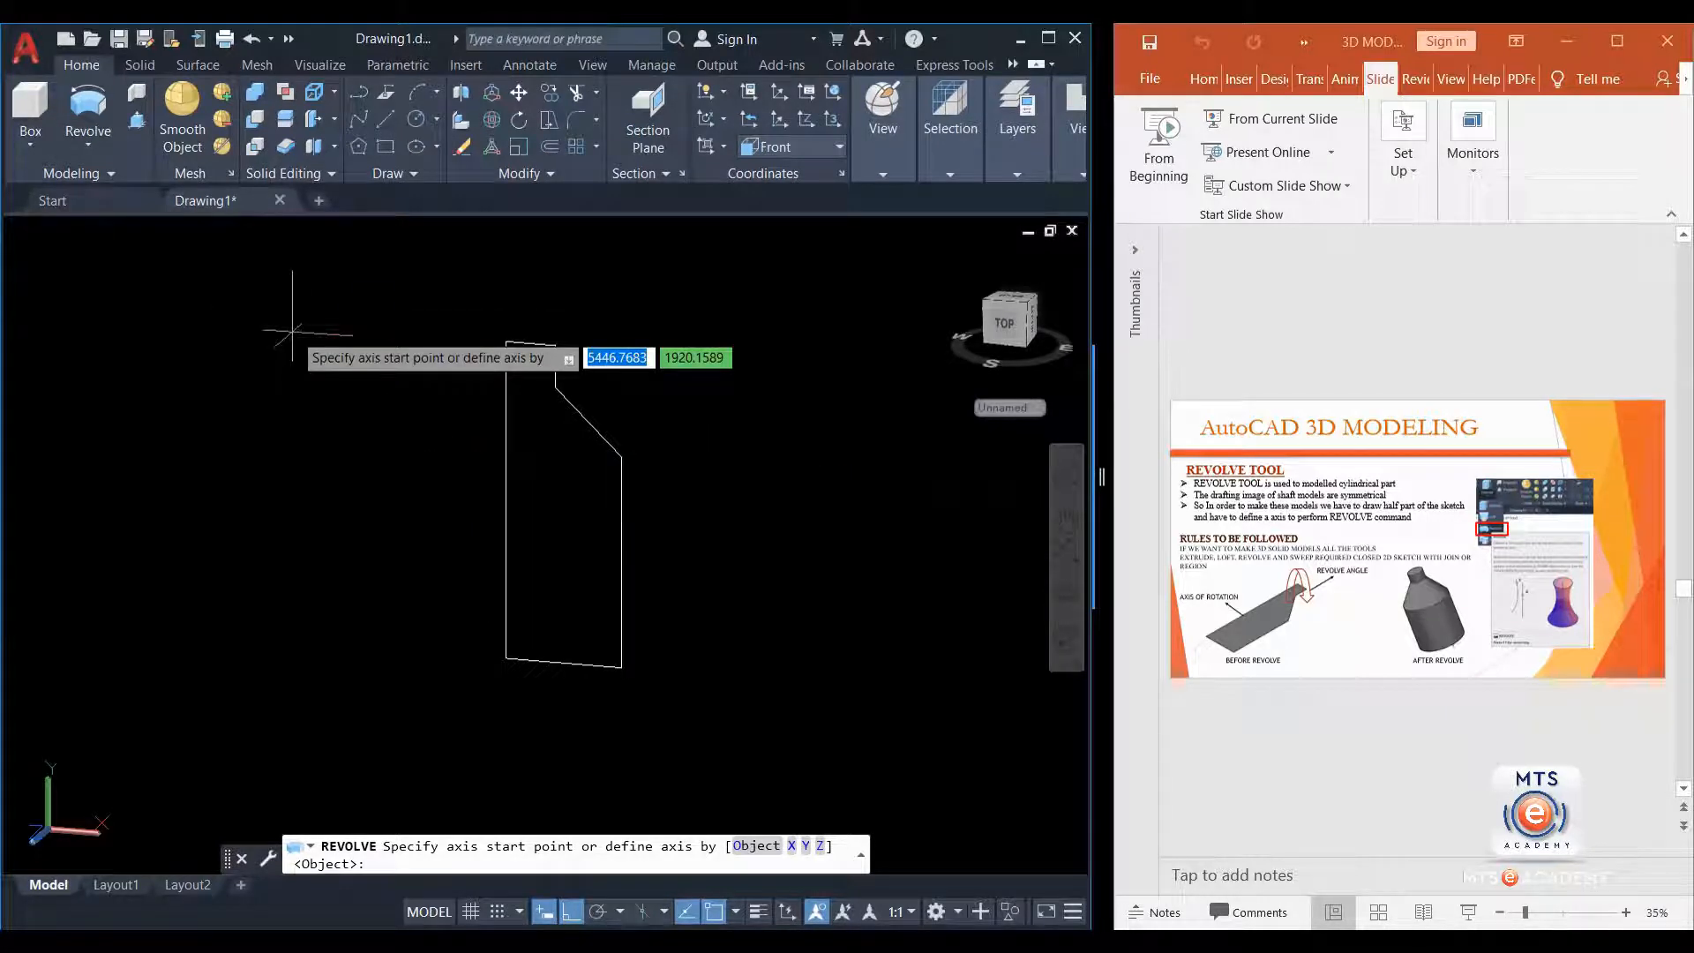
{"action": "left_click", "coordinate": [505, 340]}
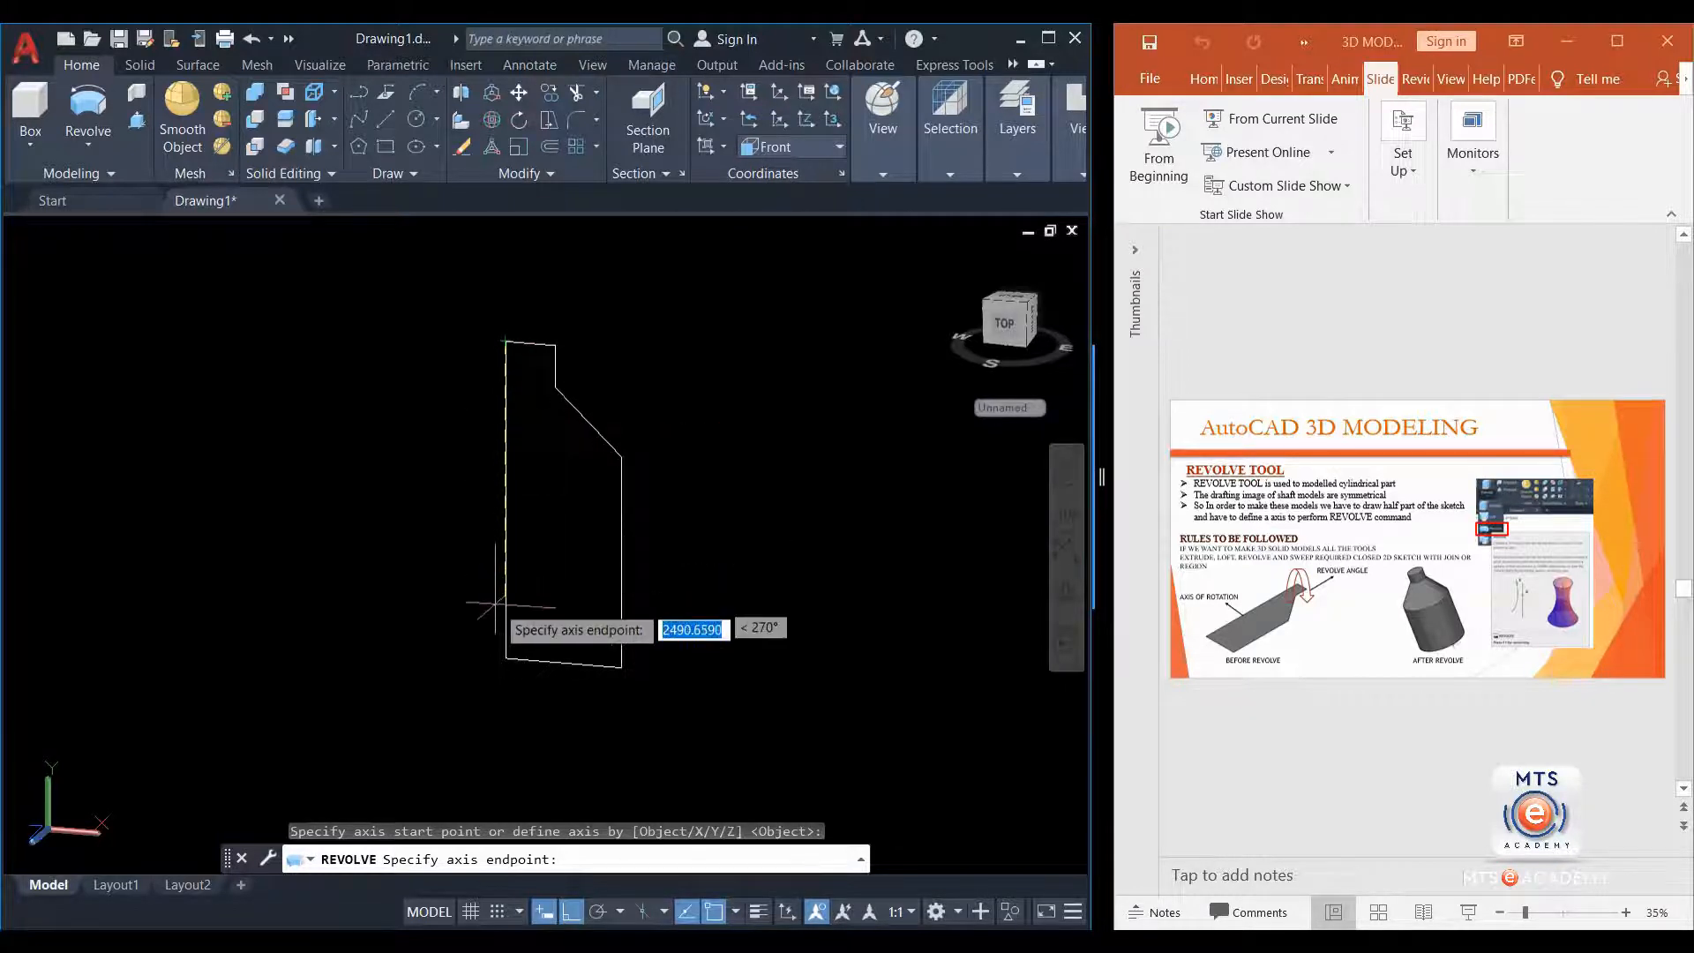
{"action": "left_click", "coordinate": [506, 658]}
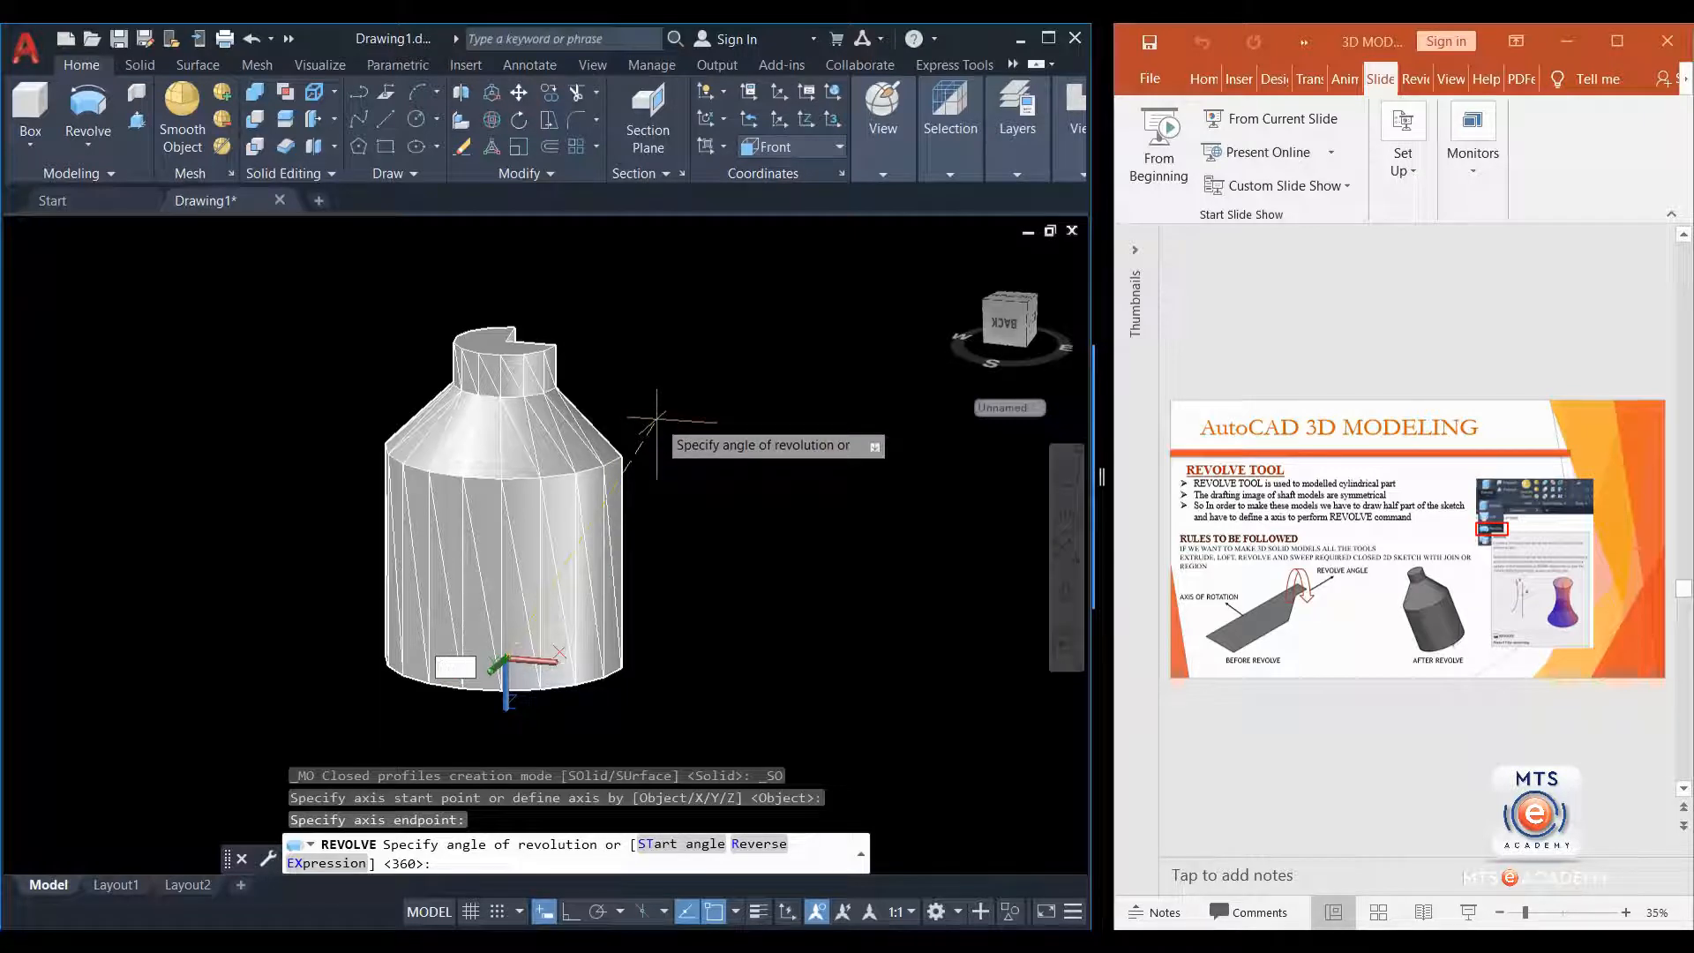
{"action": "key", "text": "Return"}
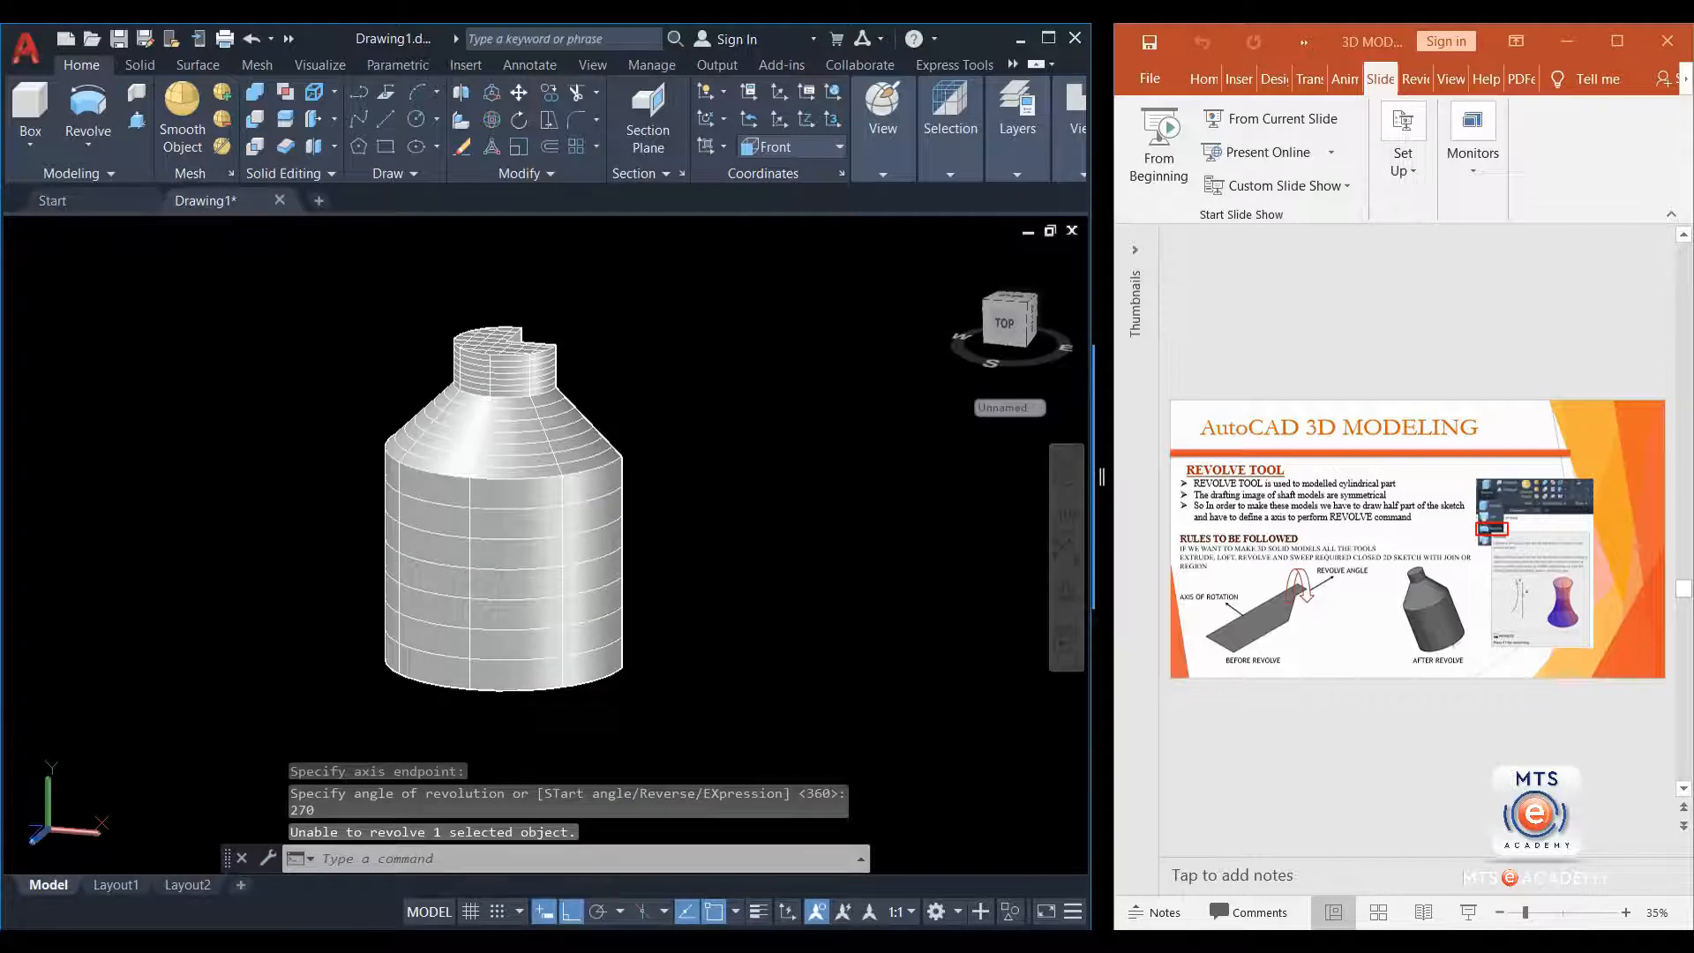
Step: Examine the cut-open interior and walls of the revolved bottle from several angles
{"action": "middle_click_drag", "start_coordinate": [665, 506], "coordinate": [273, 491], "text": "shift"}
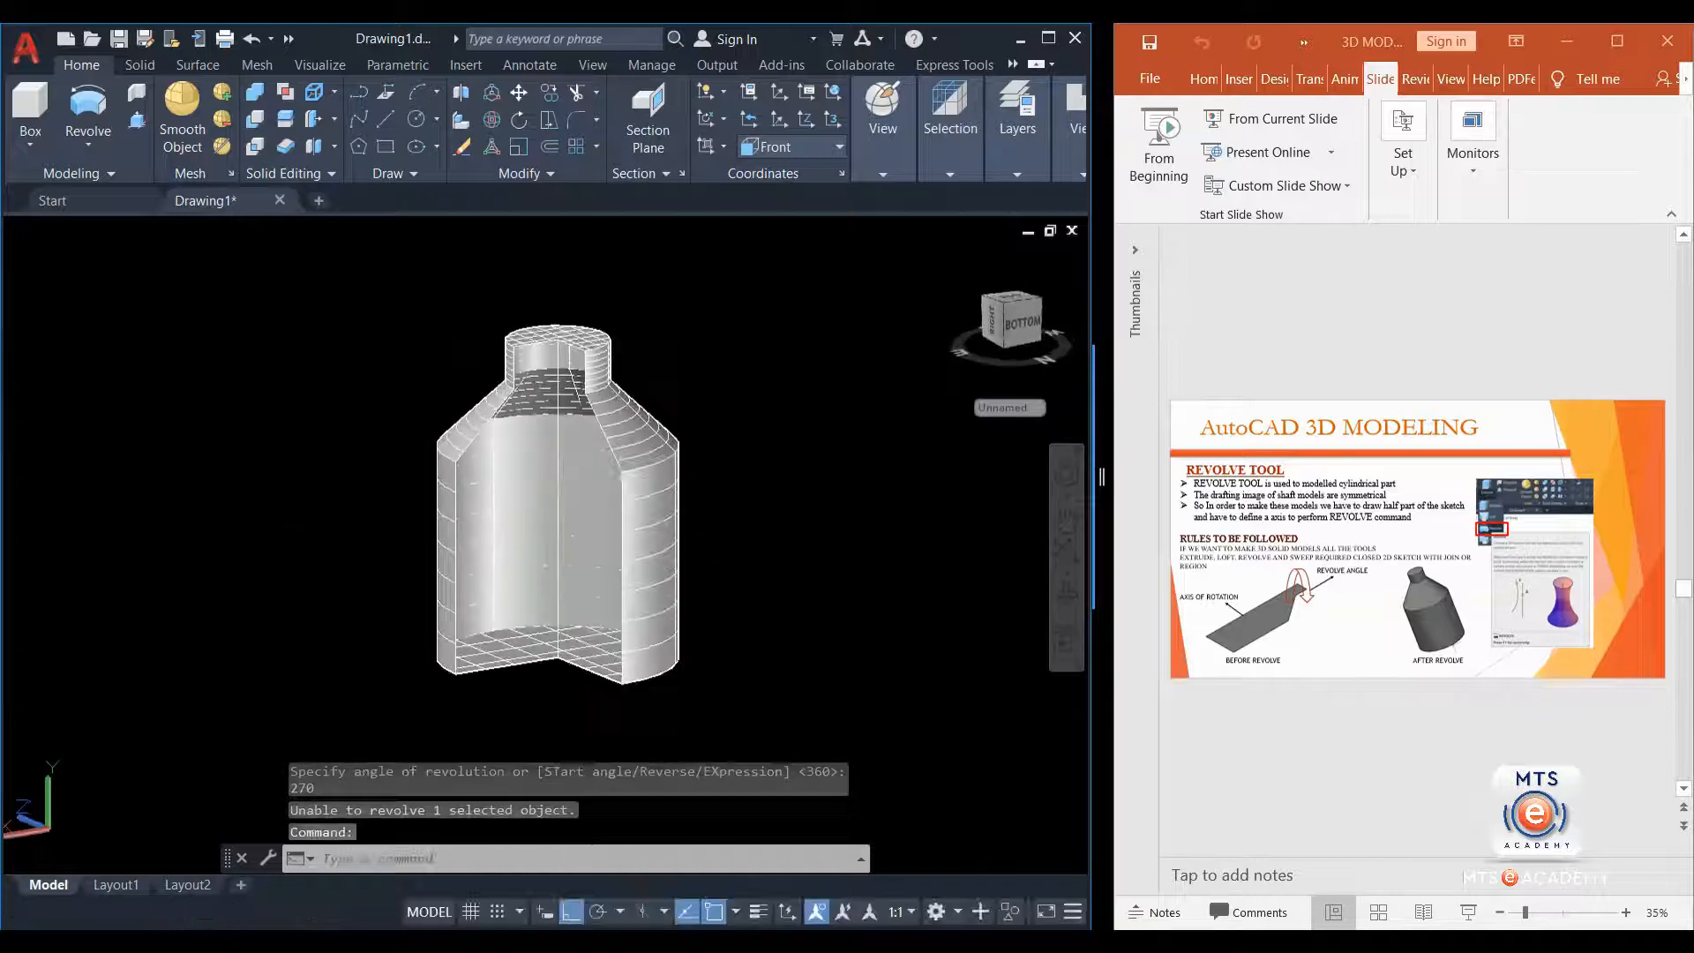
{"action": "scroll", "coordinate": [434, 578], "scroll_direction": "up", "scroll_amount": 6}
{"action": "middle_click_drag", "start_coordinate": [595, 539], "coordinate": [586, 588], "text": "shift"}
{"action": "middle_click", "coordinate": [515, 566]}
{"action": "middle_click", "coordinate": [515, 565]}
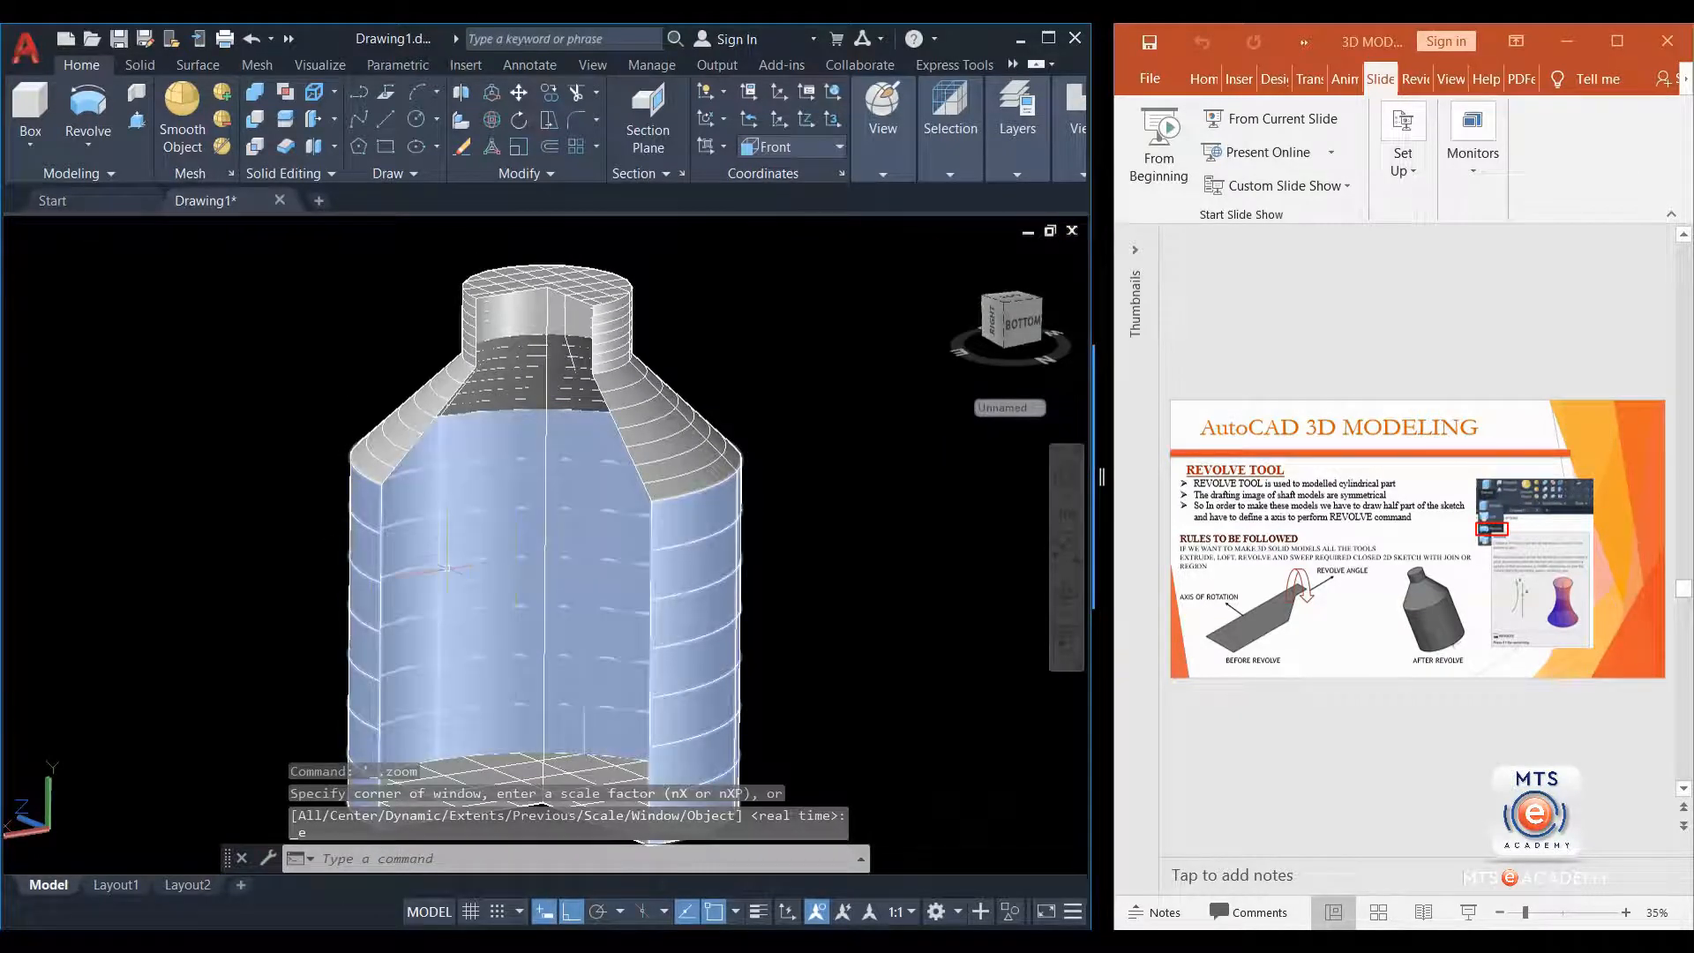
{"action": "middle_click_drag", "start_coordinate": [582, 512], "coordinate": [368, 488], "text": "shift"}
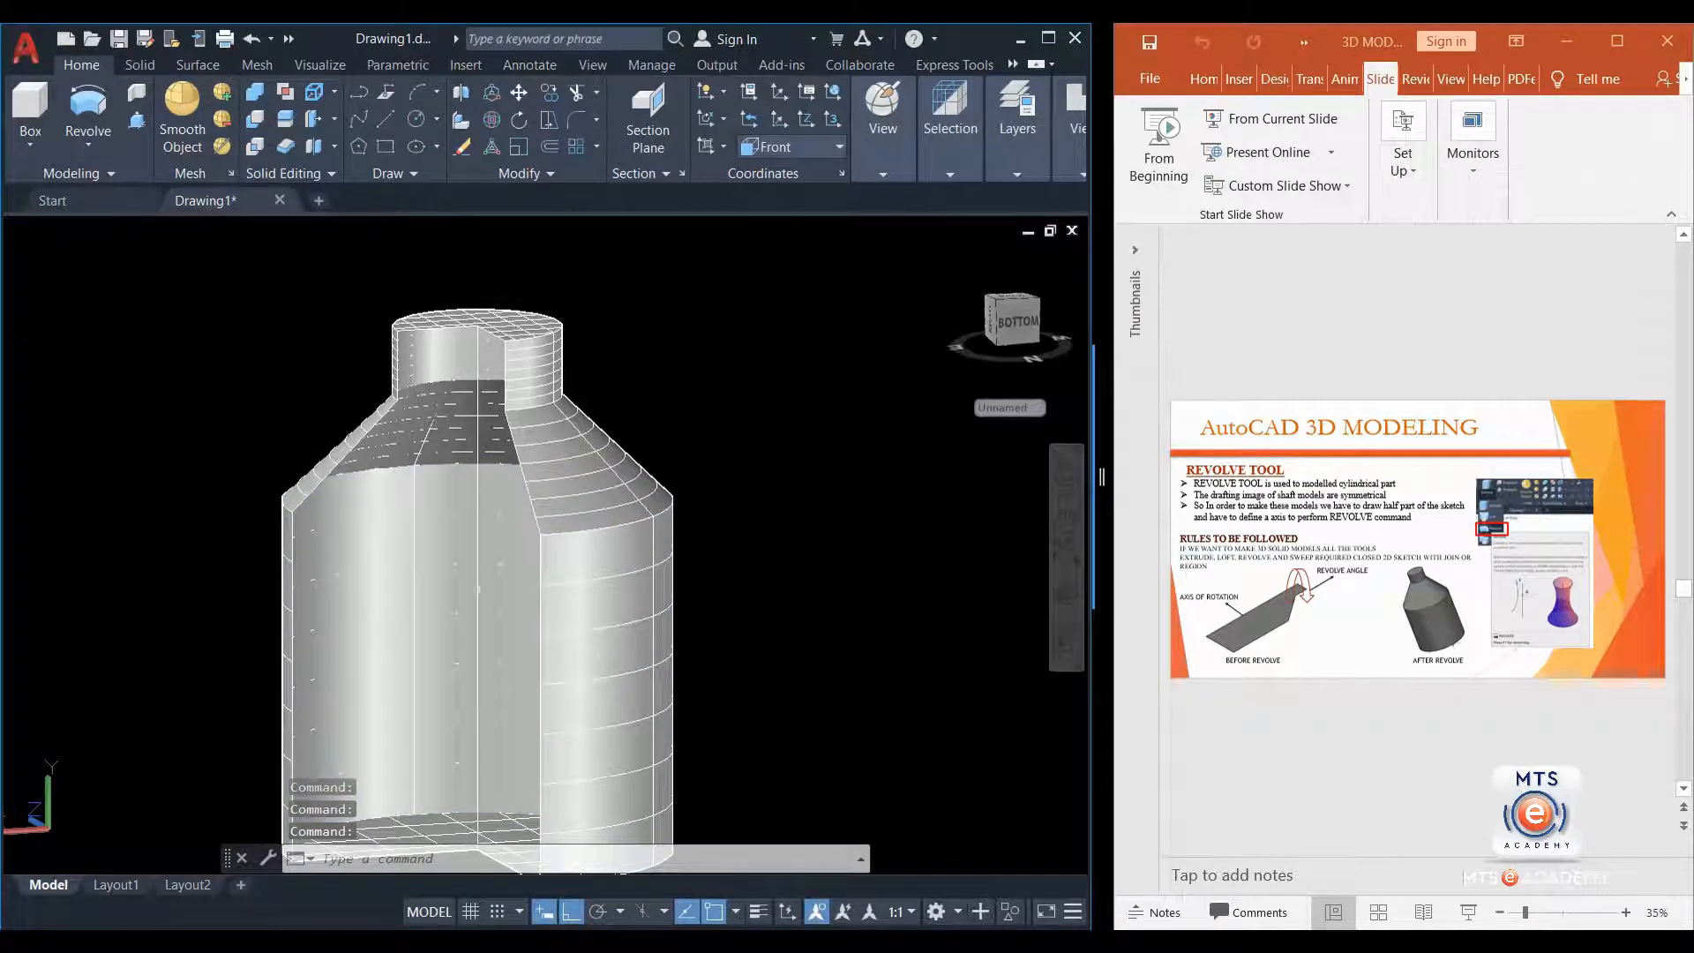
{"action": "middle_click_drag", "start_coordinate": [371, 582], "coordinate": [582, 656], "text": "shift"}
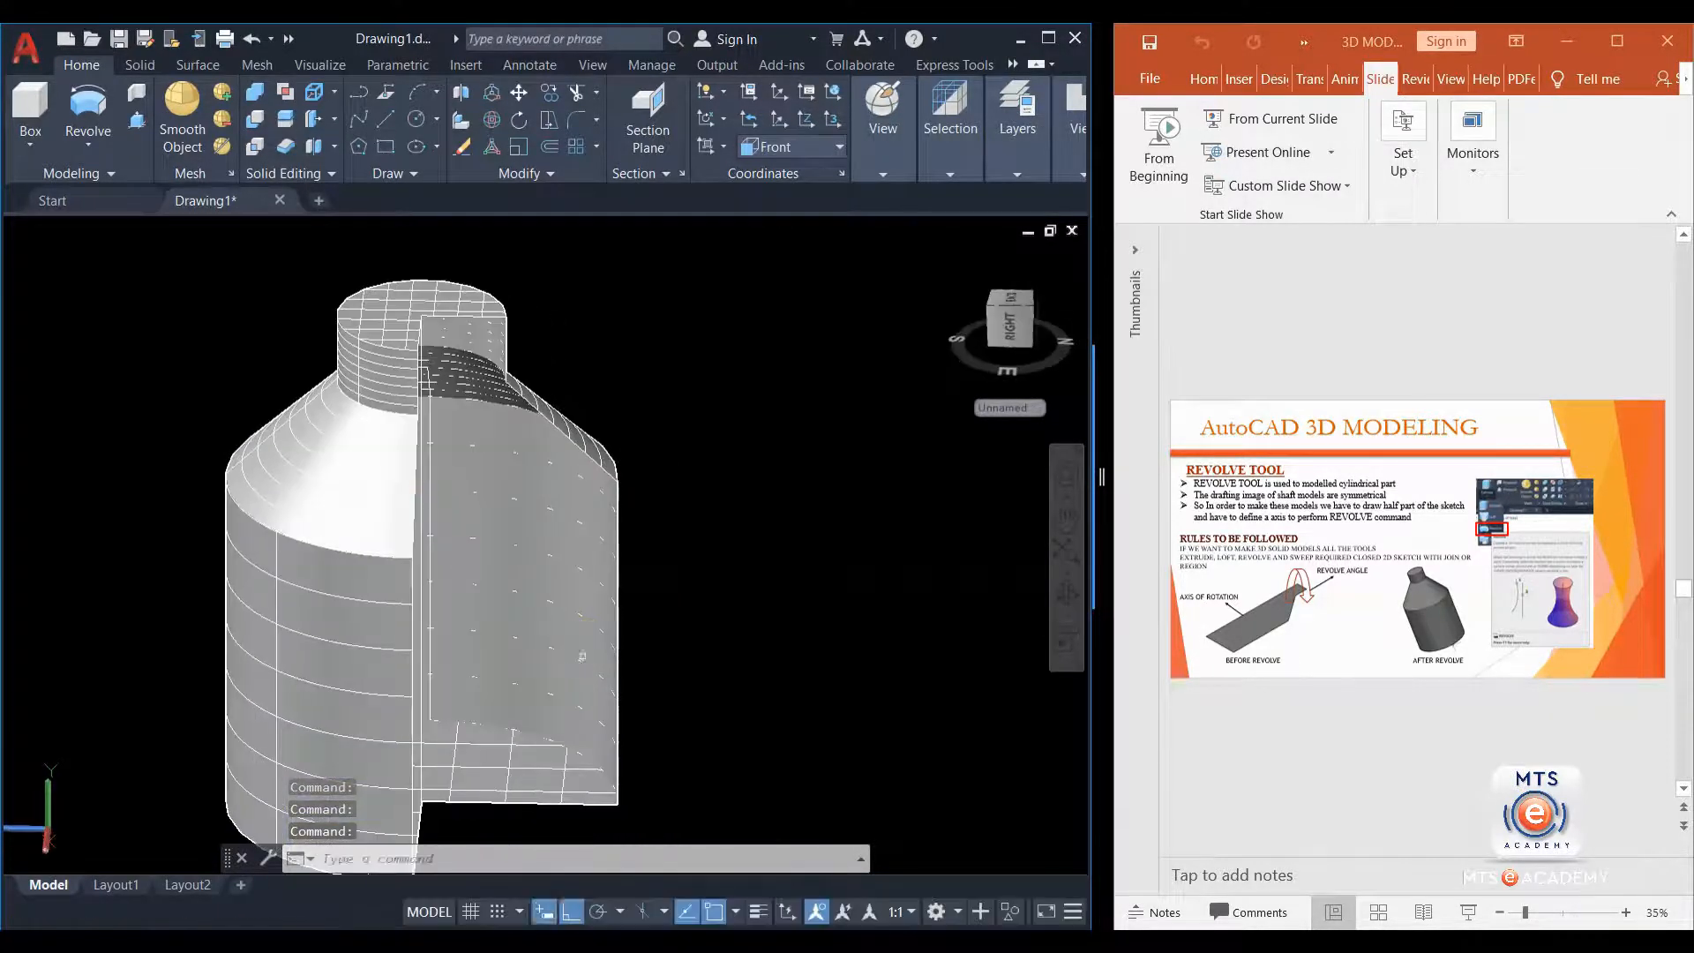
{"action": "left_click", "coordinate": [581, 656]}
{"action": "key", "text": "Escape"}
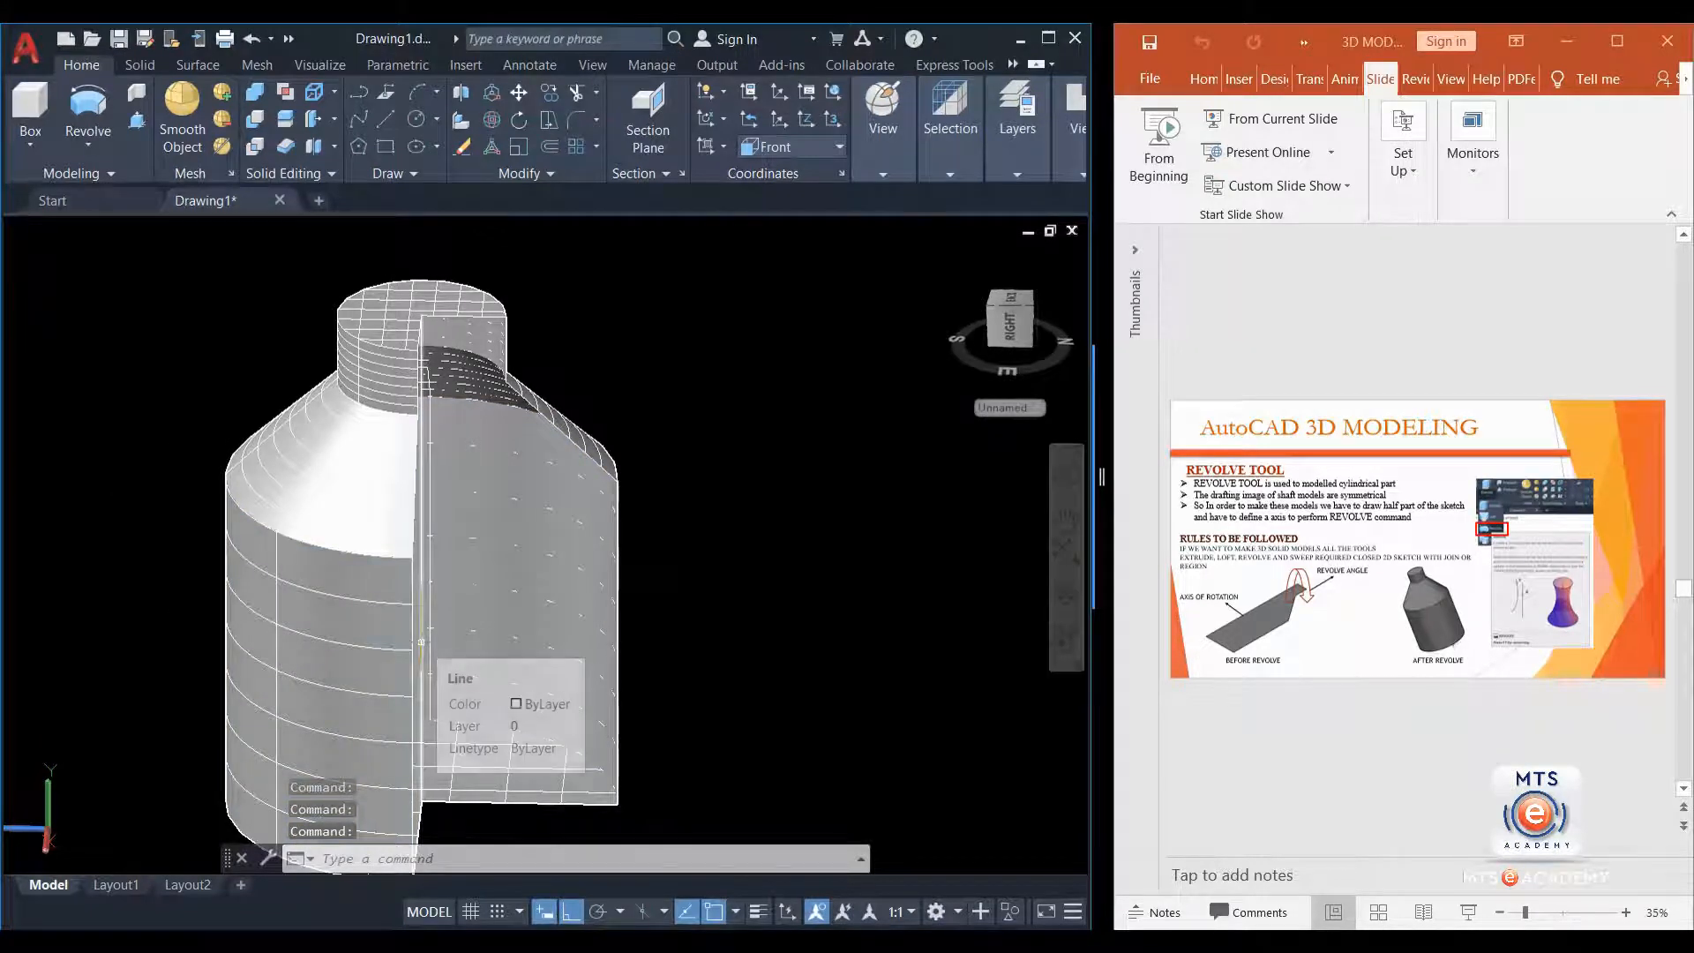
Step: Undo the view changes and the 270° revolve of the profile lines
{"action": "key", "text": "ctrl+z"}
{"action": "key", "text": "ctrl+z"}
{"action": "key", "text": "ctrl+z"}
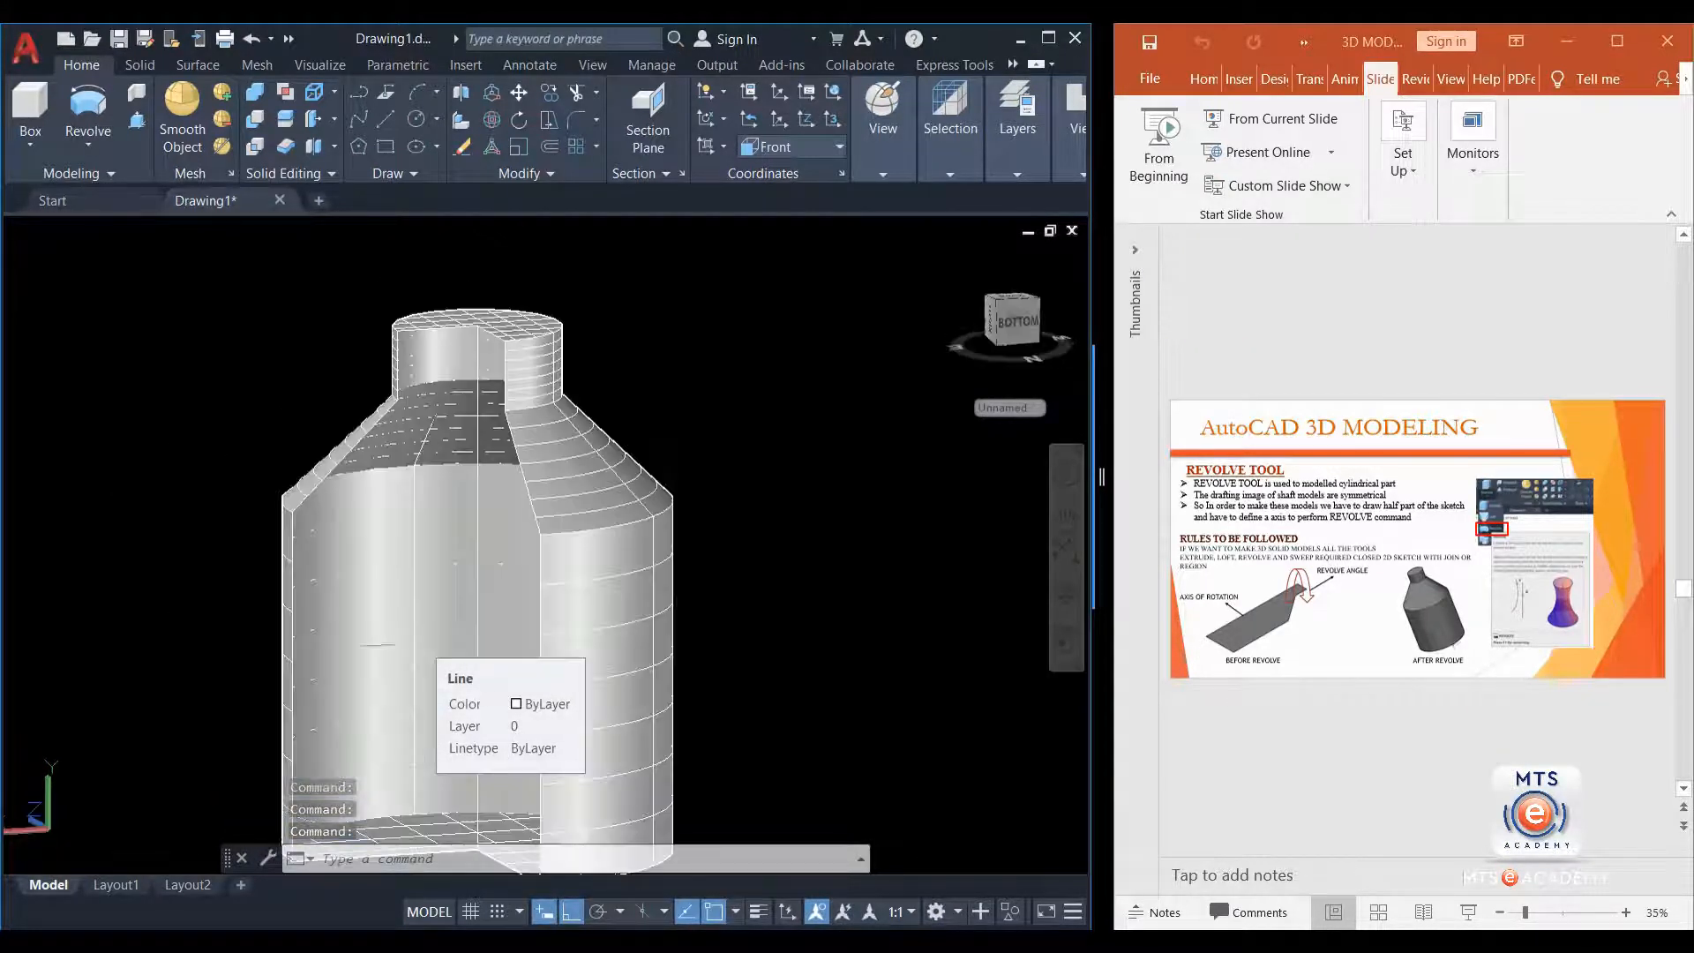
{"action": "key", "text": "ctrl+z"}
{"action": "key", "text": "ctrl+z"}
{"action": "key", "text": "ctrl+z"}
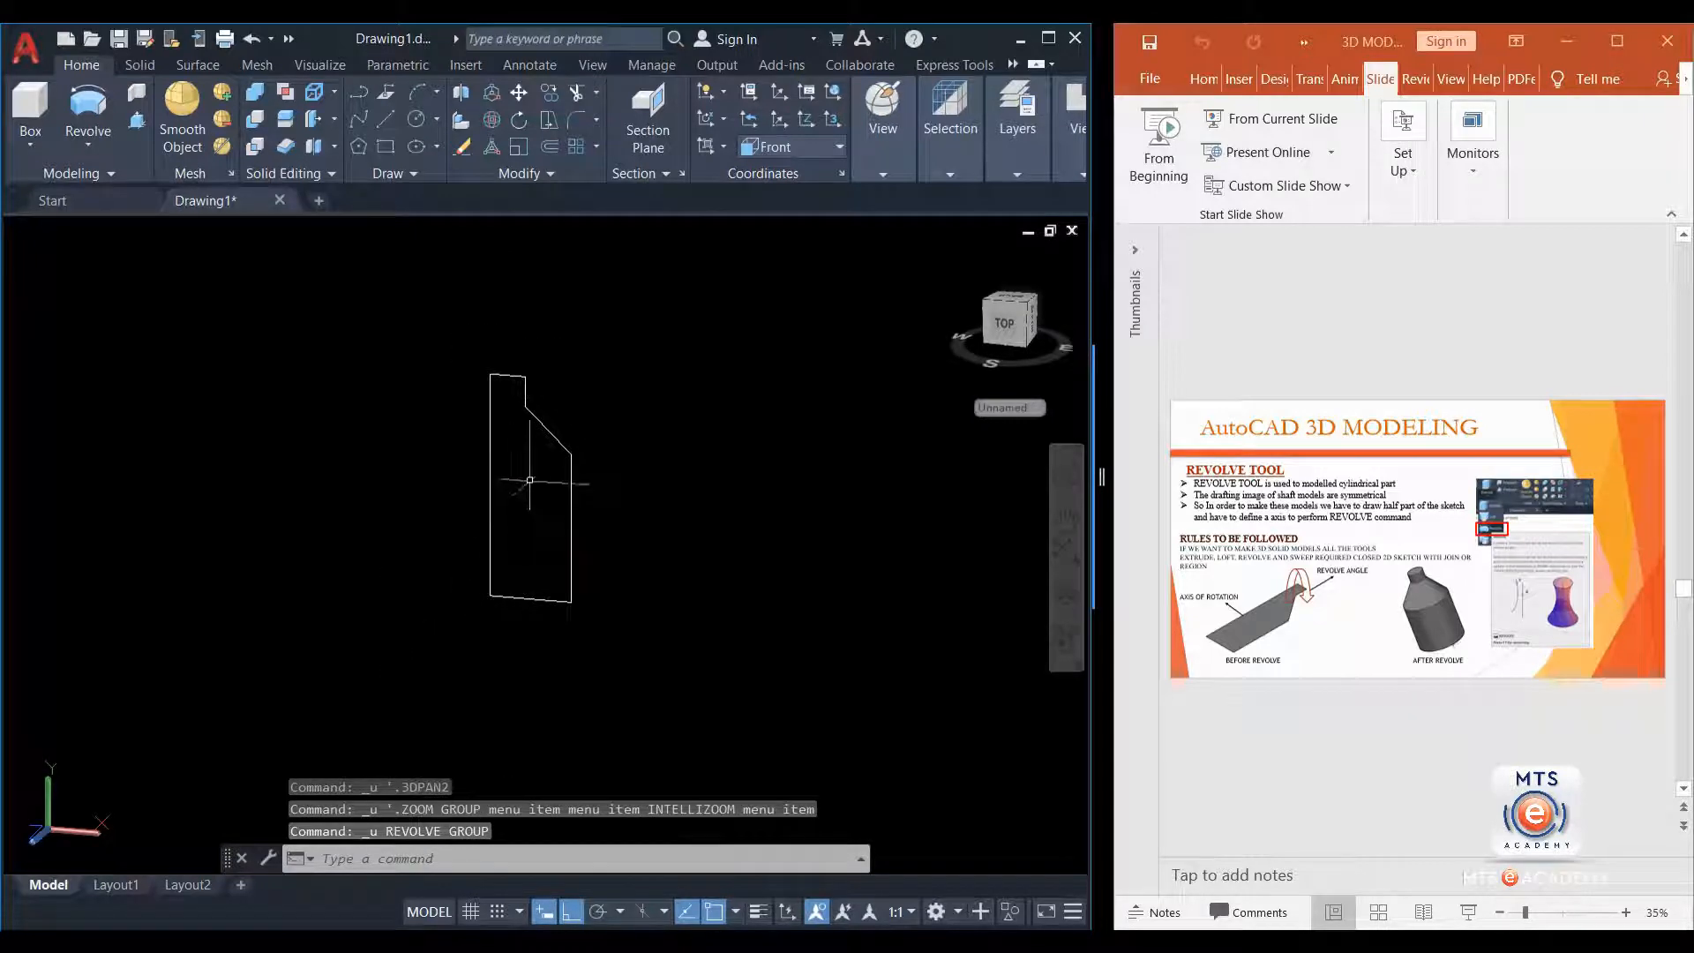
Step: Convert all lines of the closed half-bottle outline into a single region
{"action": "type", "text": "GION"}
{"action": "key", "text": "Return"}
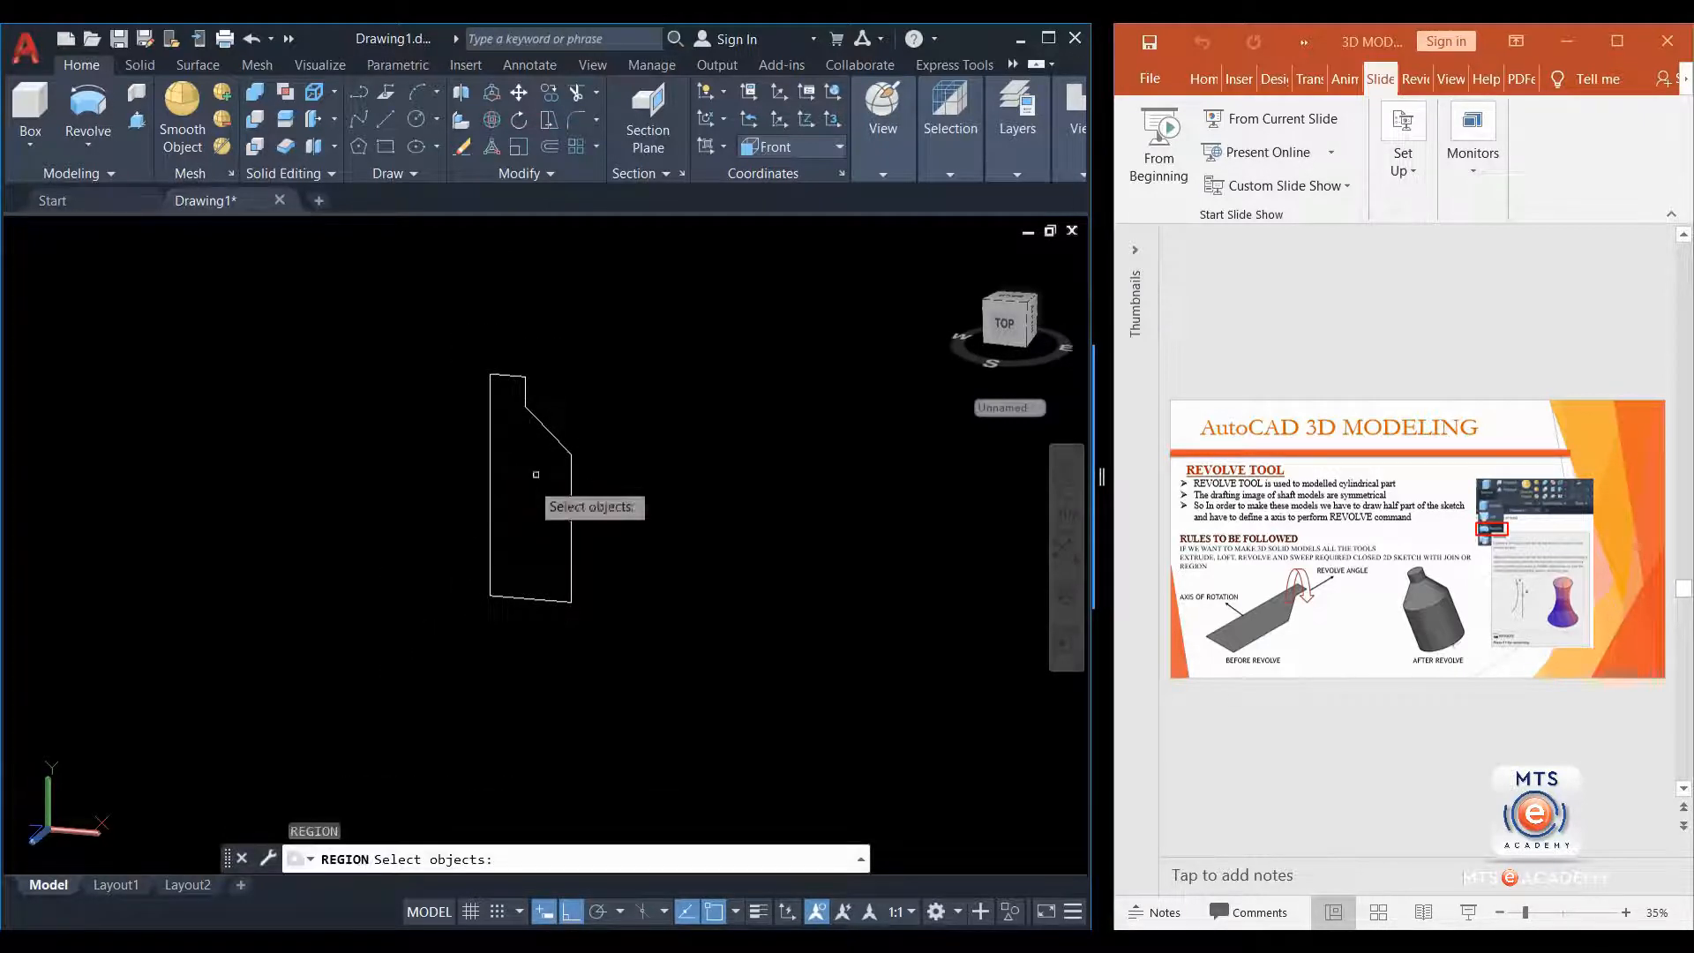
{"action": "left_click", "coordinate": [620, 335]}
{"action": "left_click", "coordinate": [432, 643]}
{"action": "key", "text": "Return"}
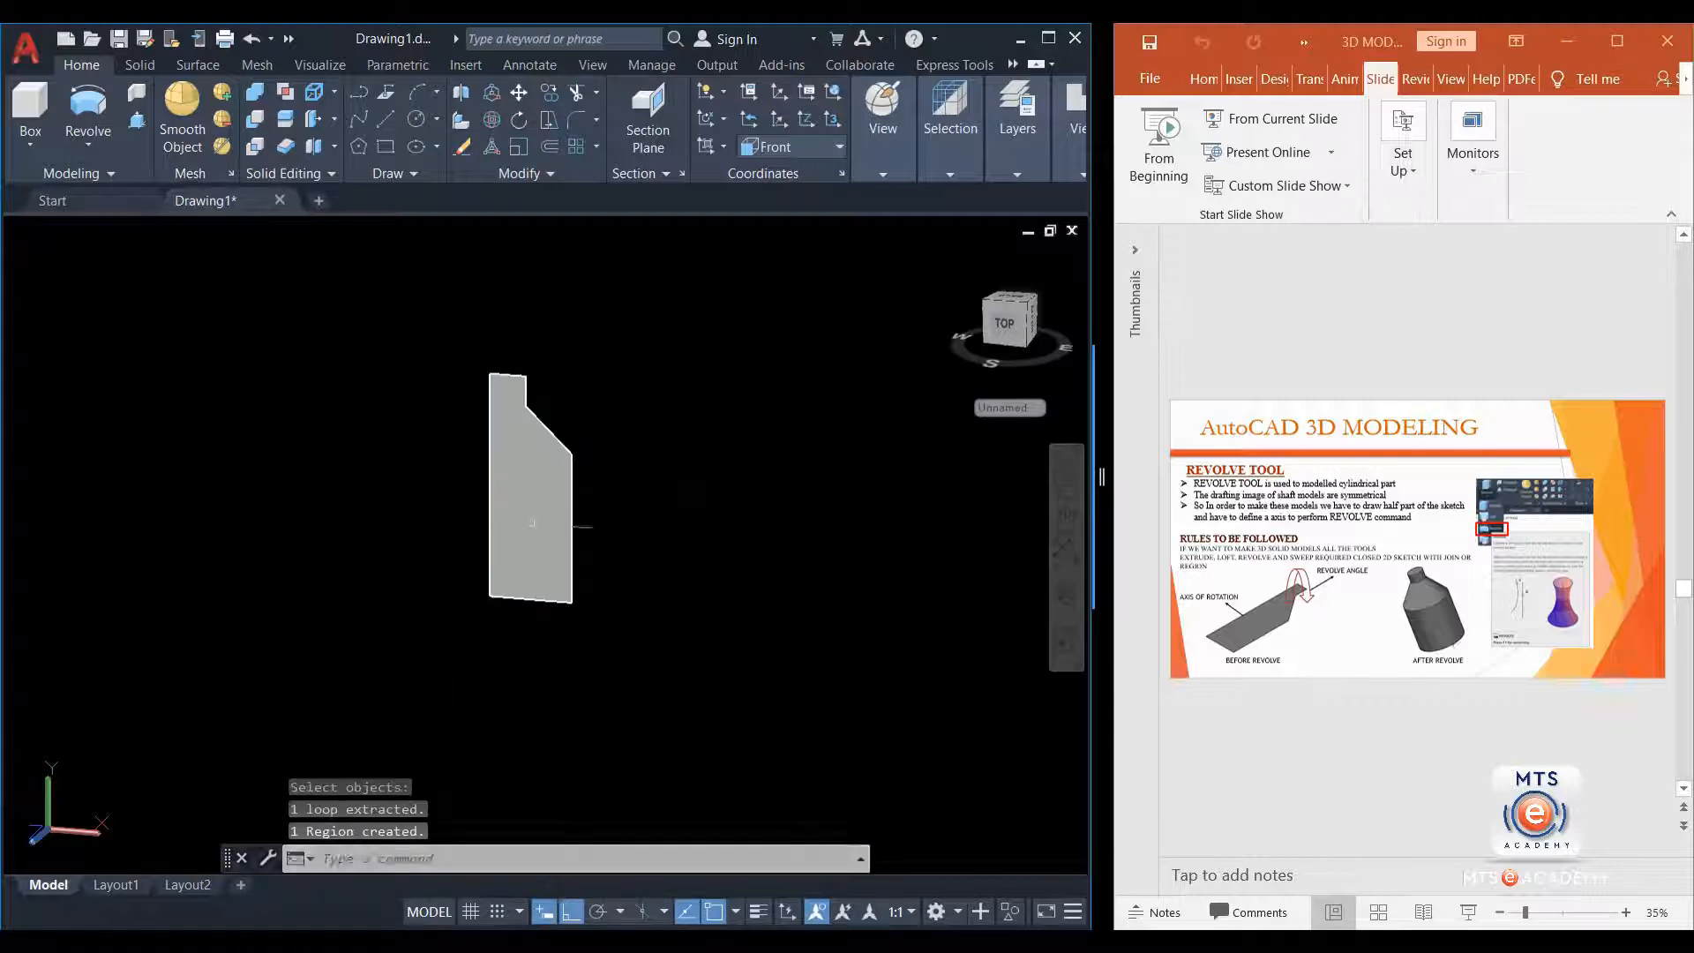
Step: Revolve the half-bottle region 360° about its long vertical edge
{"action": "left_click", "coordinate": [88, 107]}
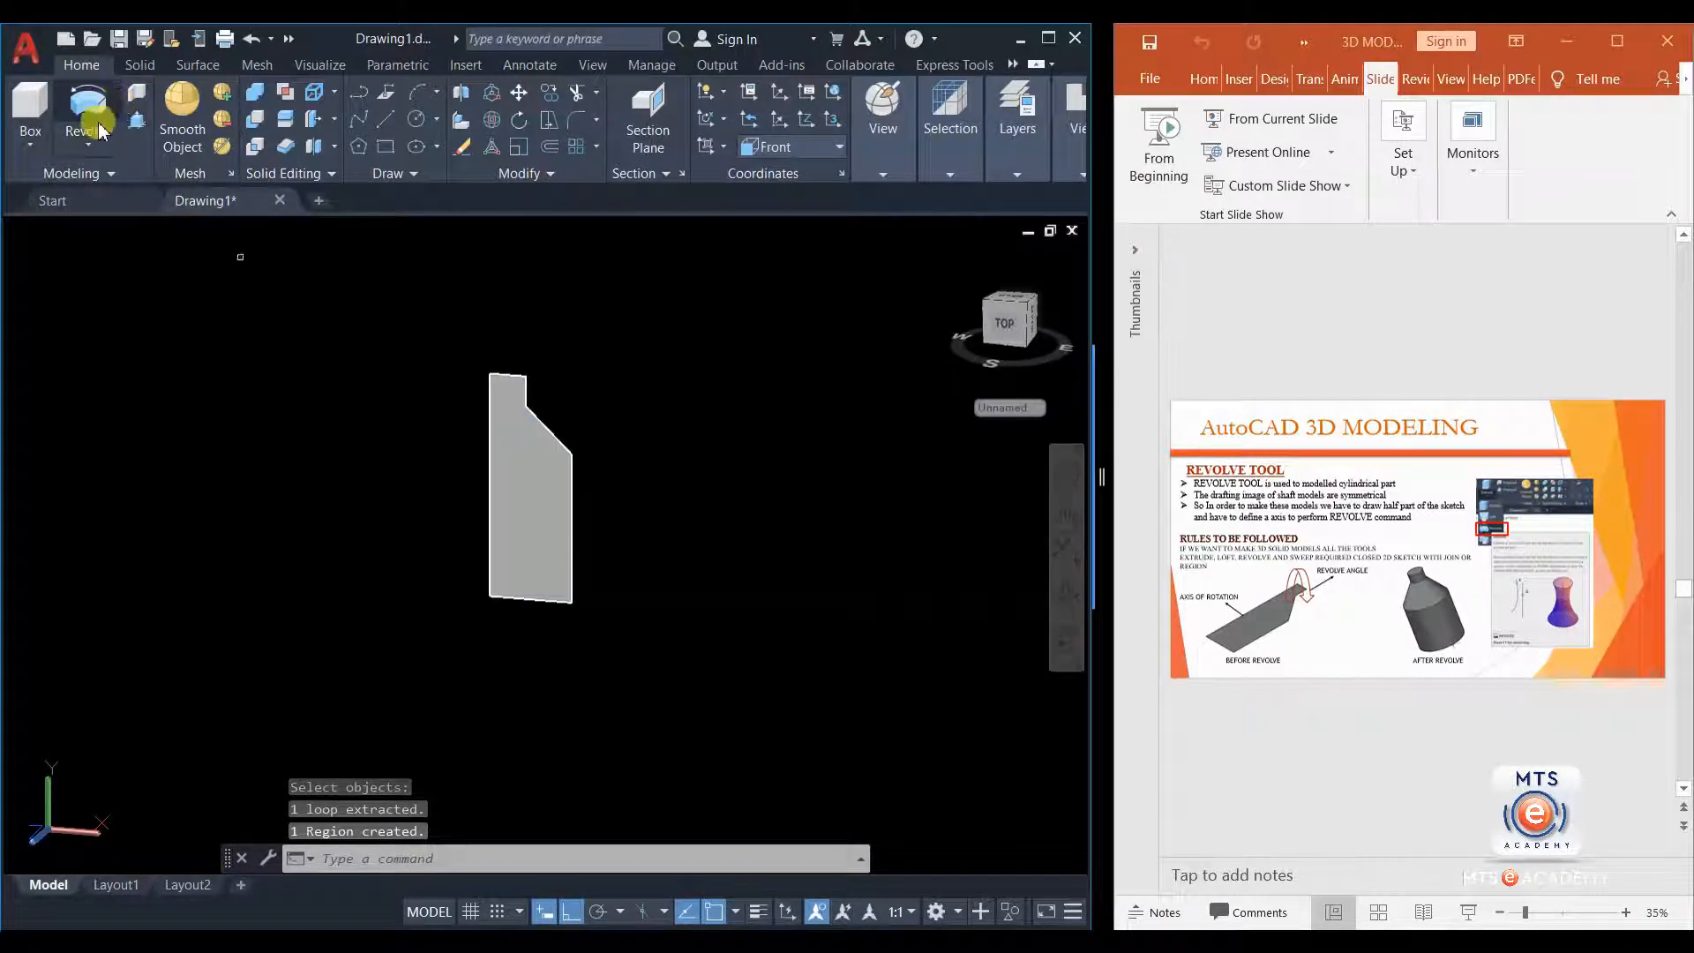
{"action": "left_click", "coordinate": [530, 460]}
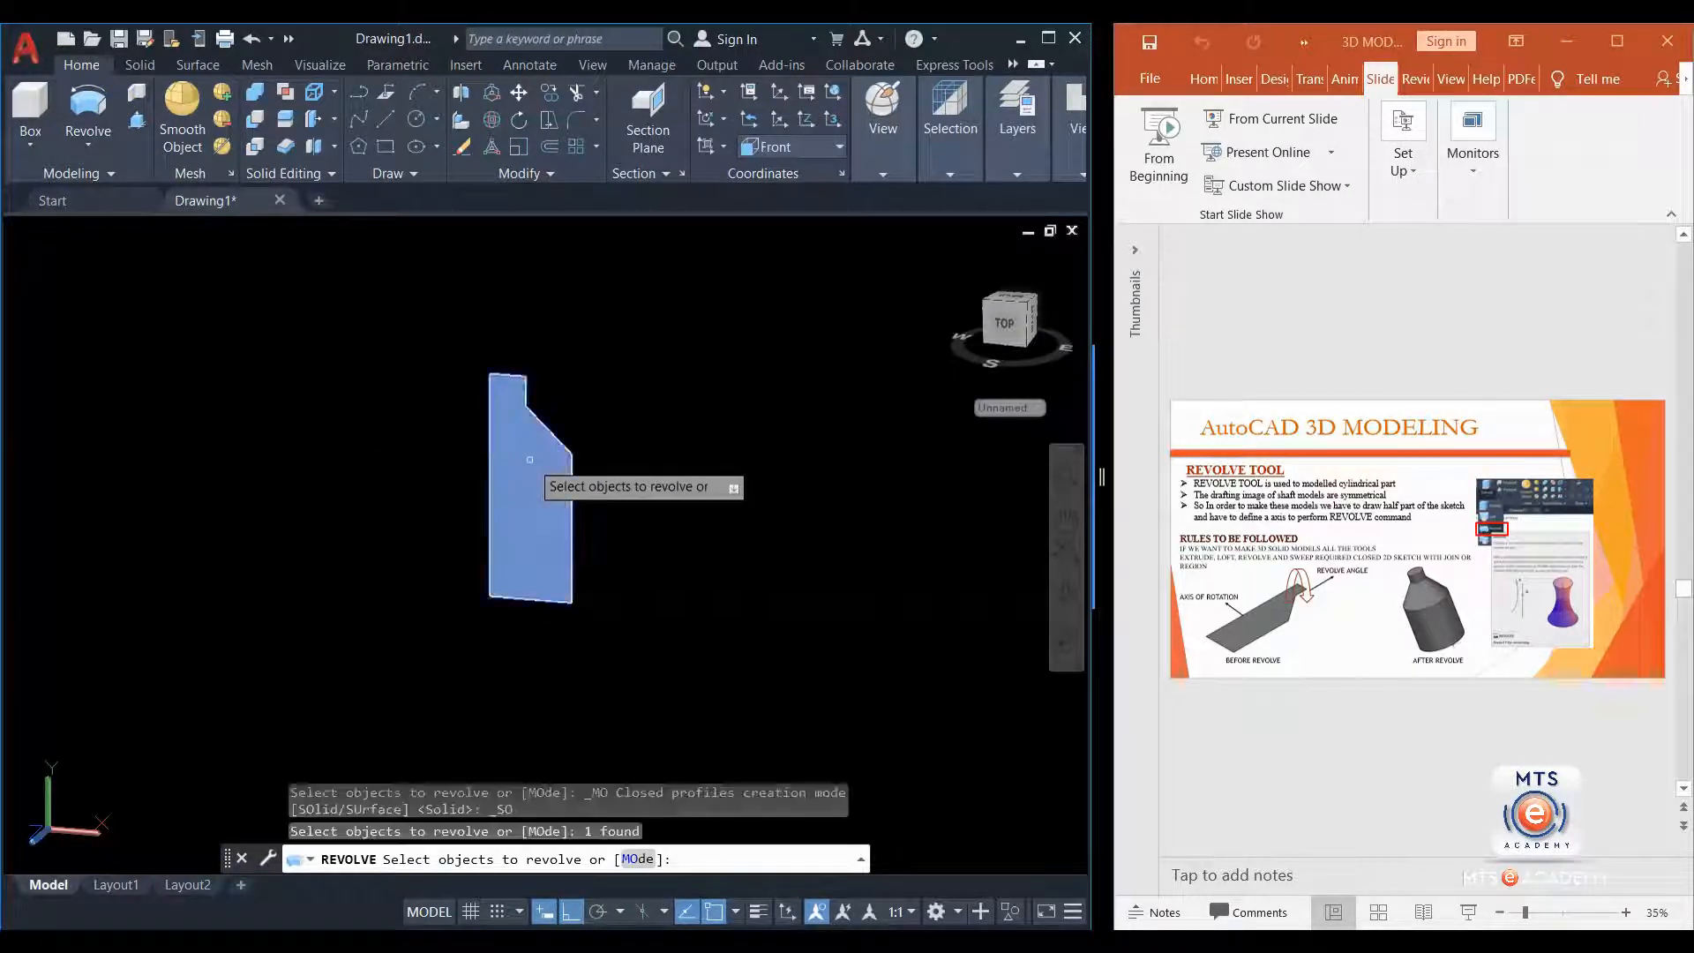
{"action": "key", "text": "Return"}
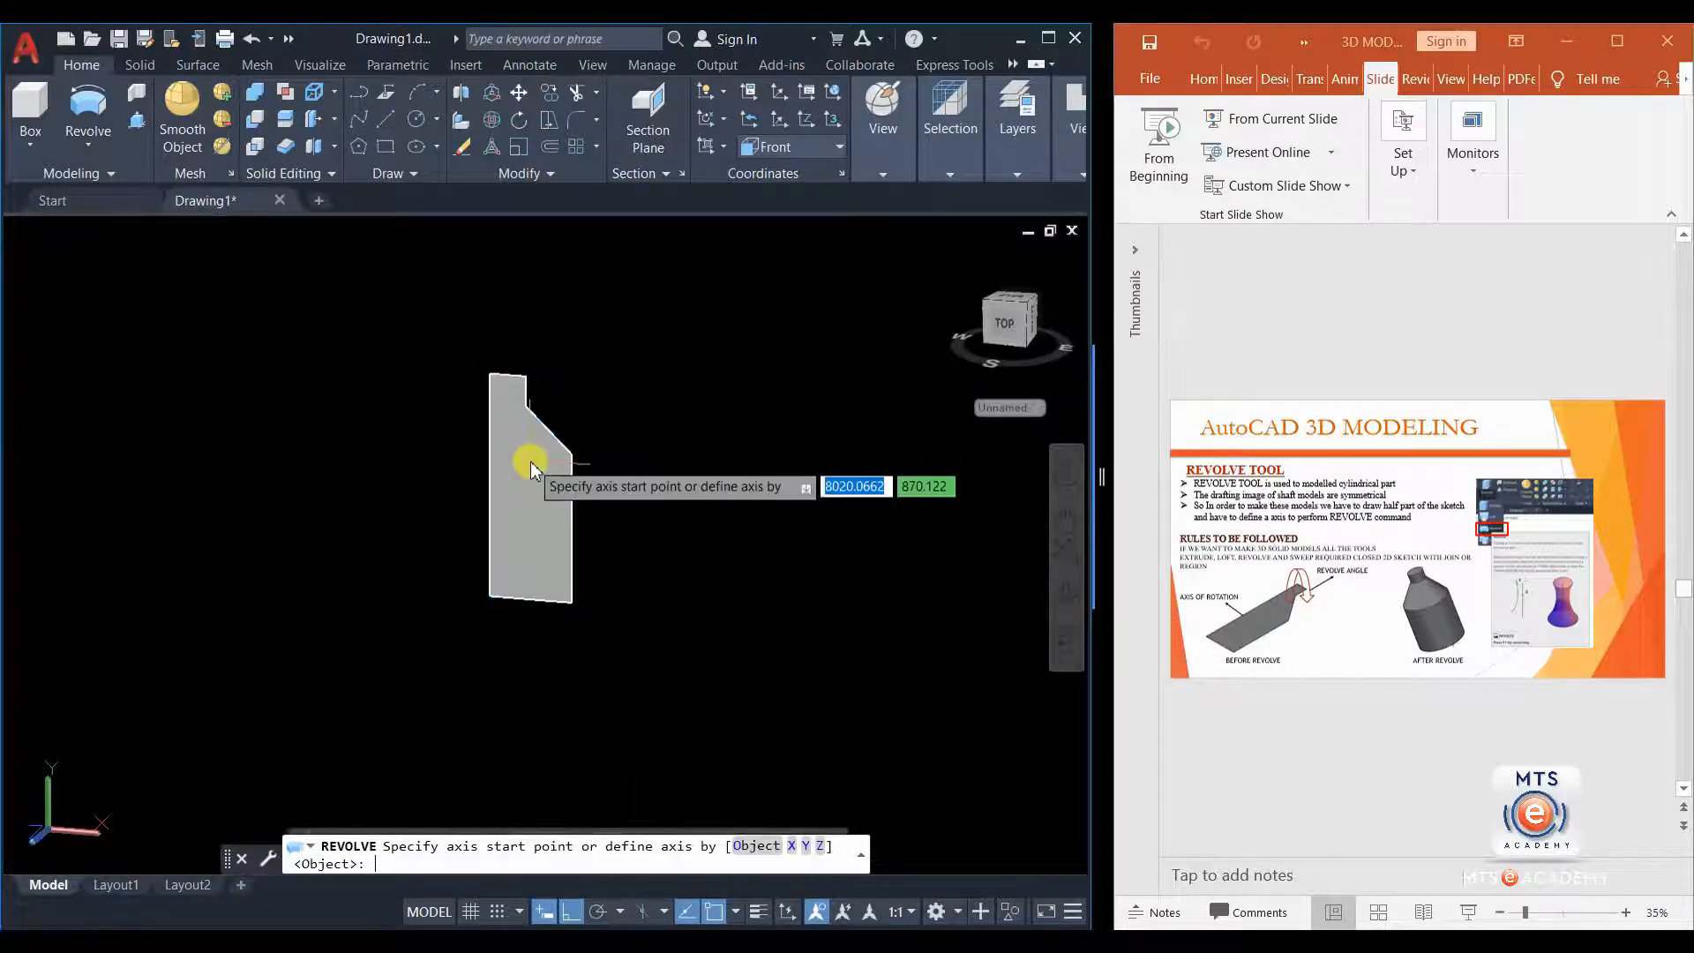
{"action": "left_click", "coordinate": [490, 374]}
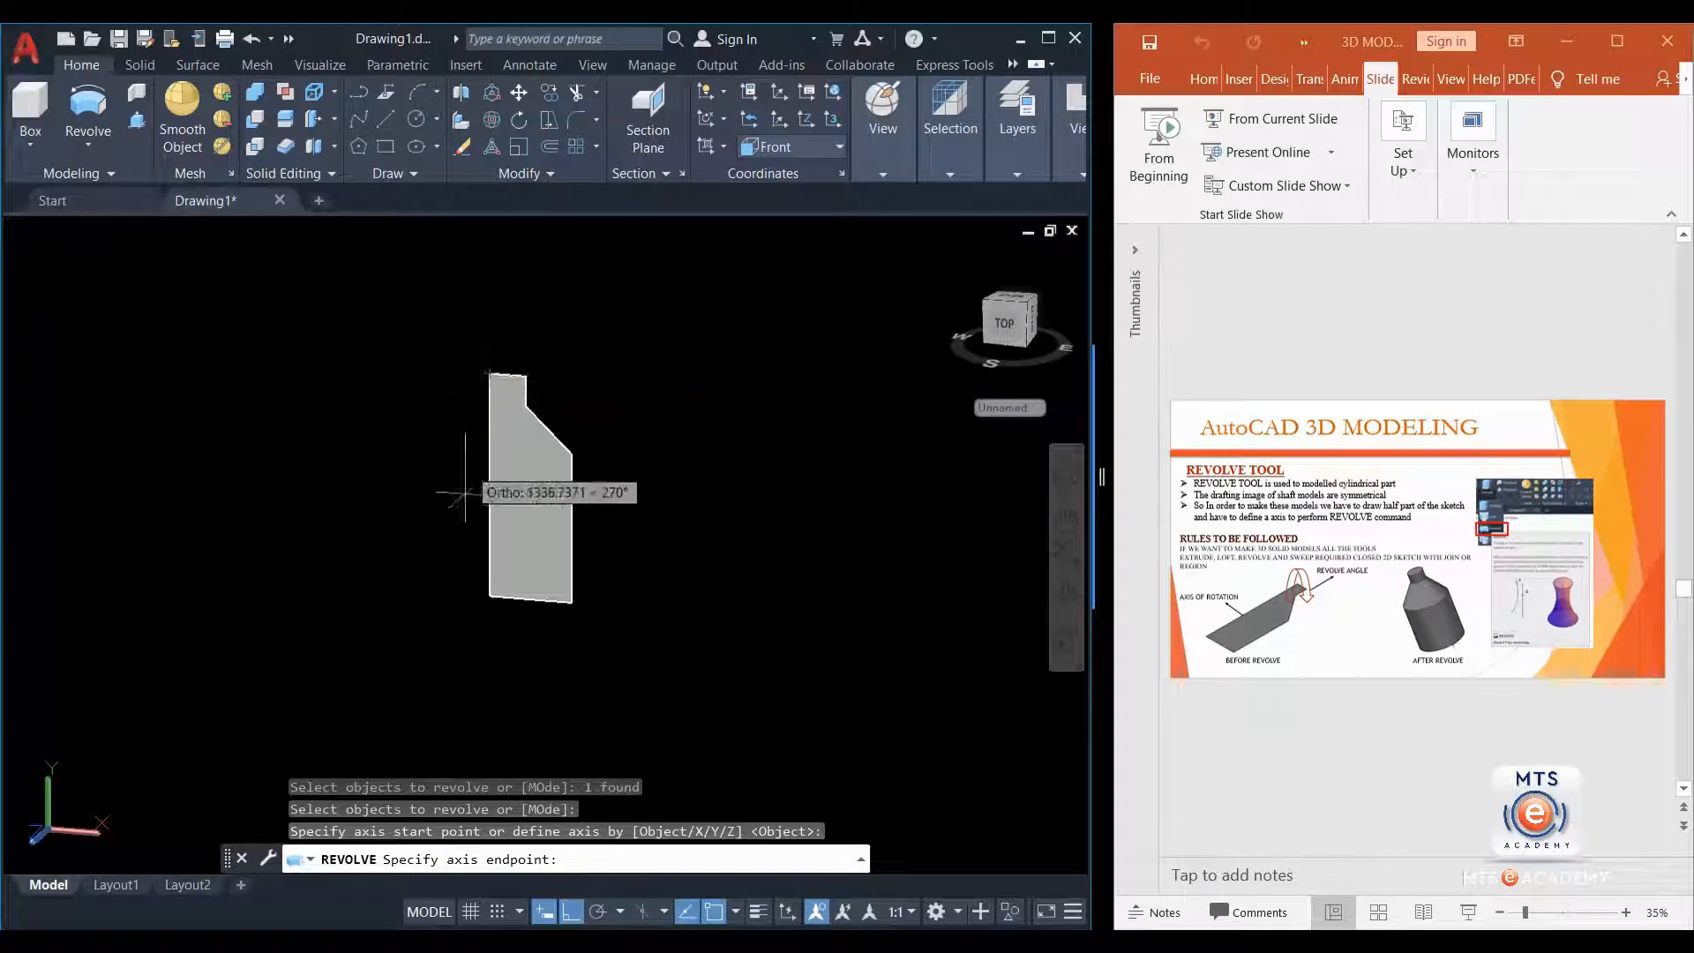
{"action": "left_click", "coordinate": [490, 596]}
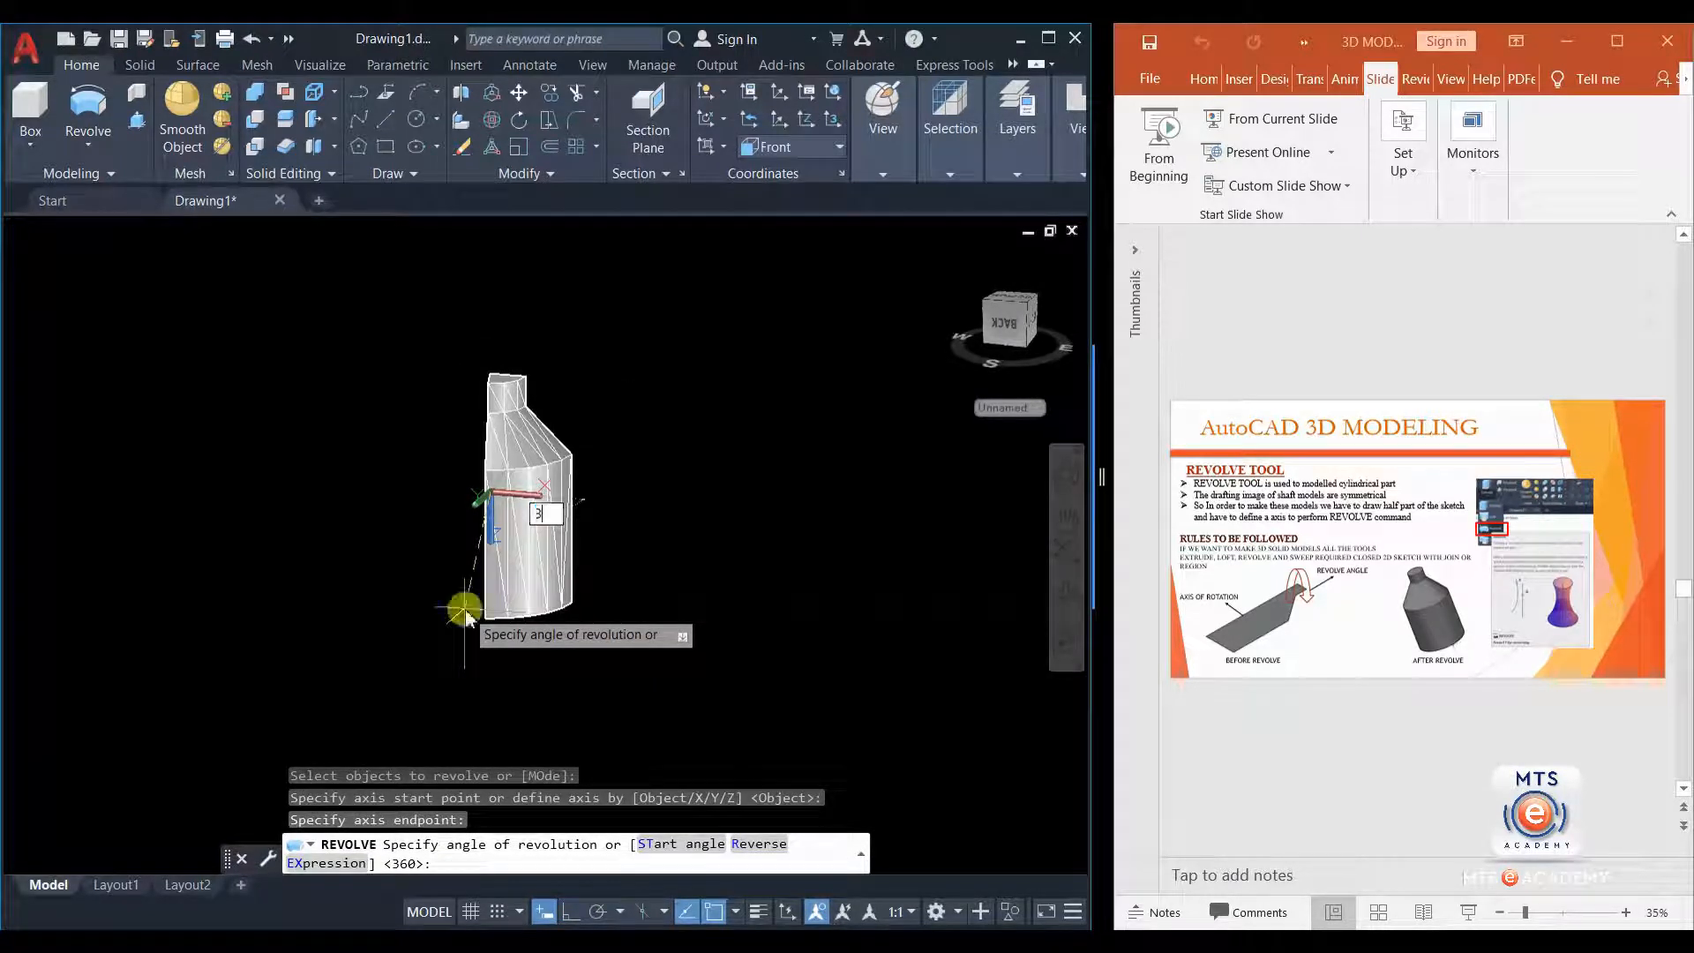
{"action": "key", "text": "Return"}
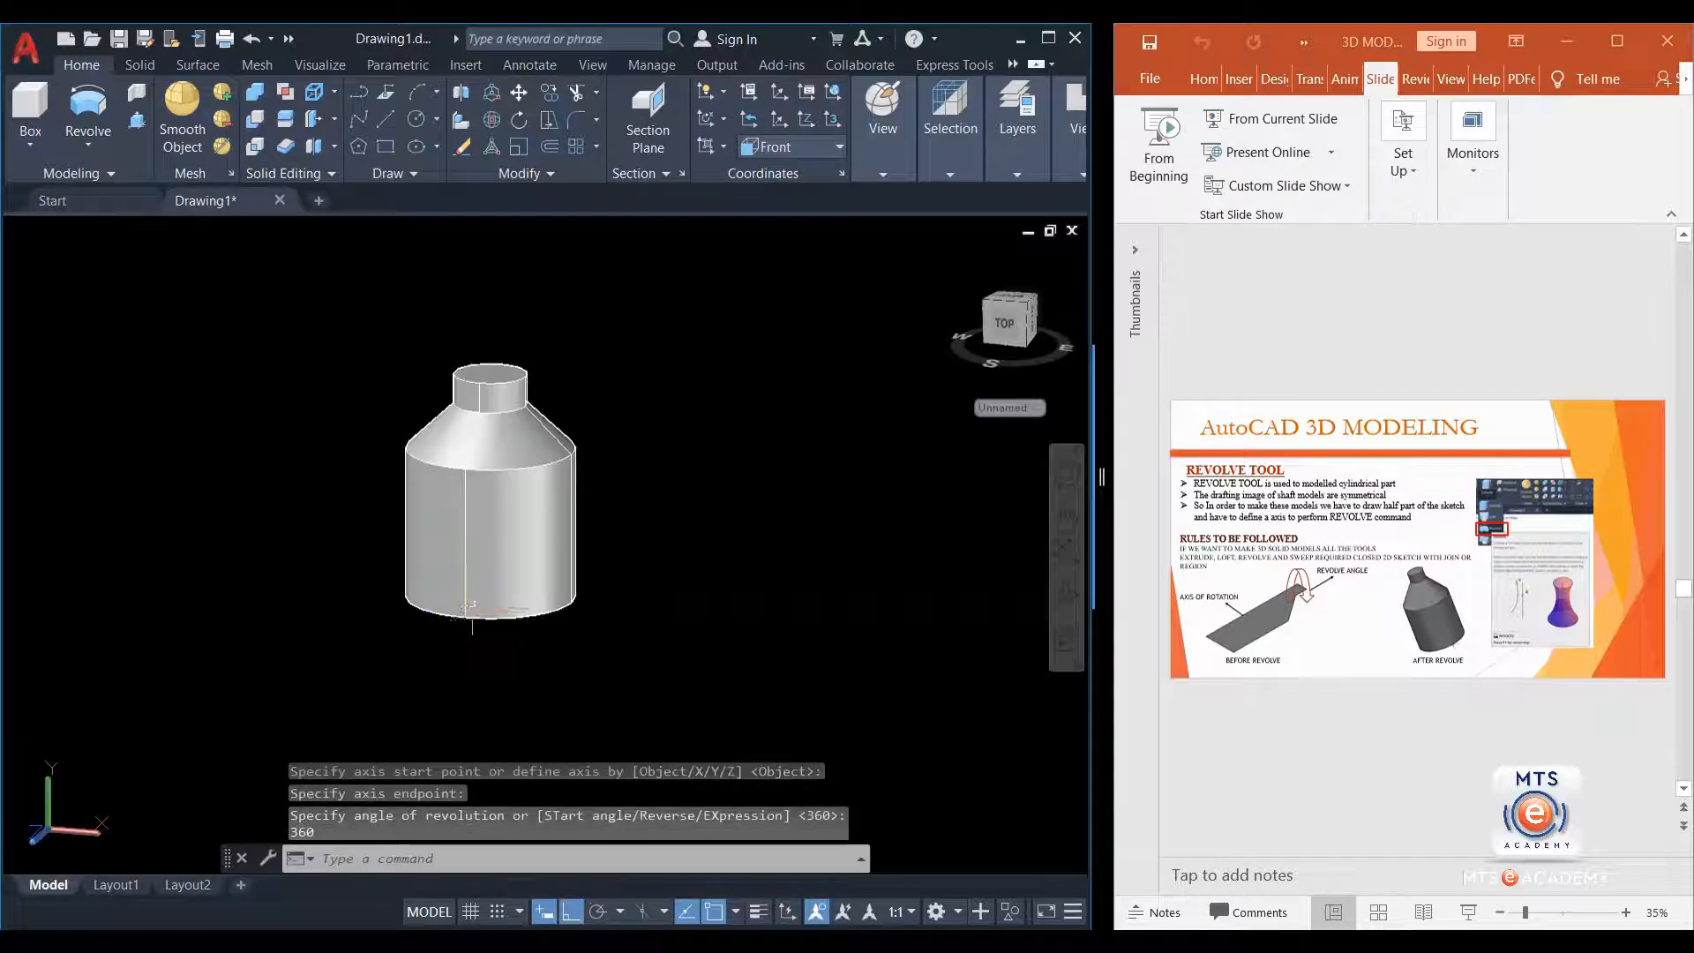
Step: Inspect the solid bottle and undo its 360° revolve, going back to the flat region
{"action": "middle_click_drag", "start_coordinate": [472, 595], "coordinate": [472, 543], "text": "shift"}
{"action": "left_click", "coordinate": [473, 539]}
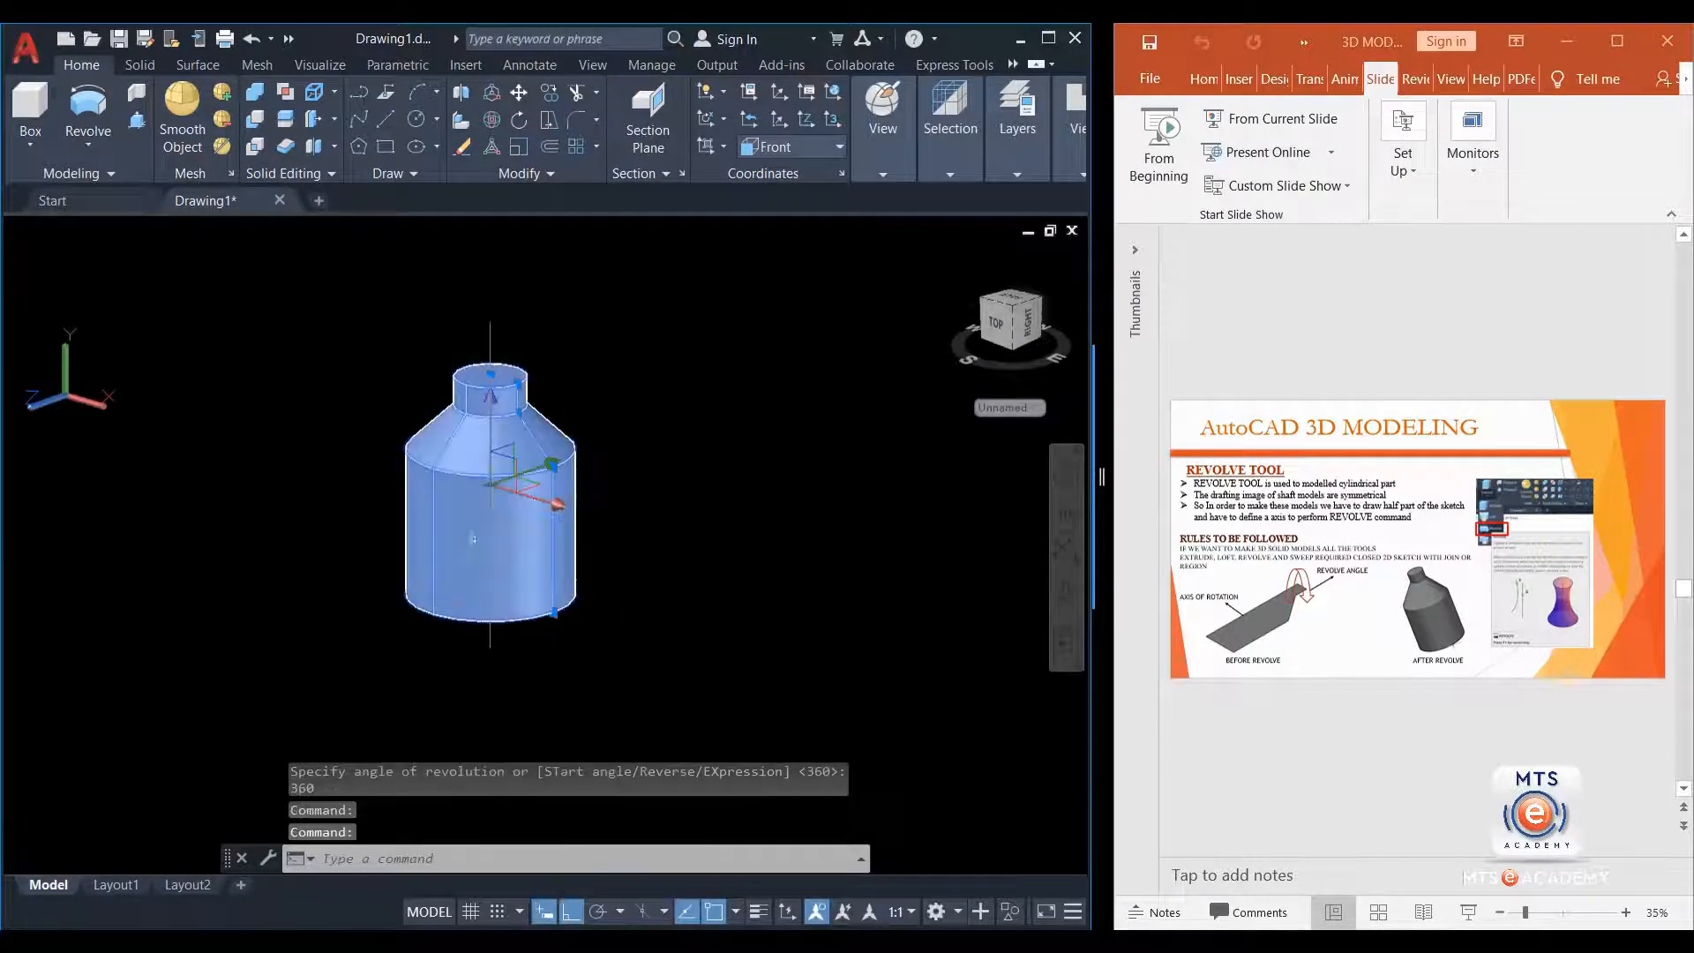
{"action": "key", "text": "Escape"}
{"action": "key", "text": "ctrl+z"}
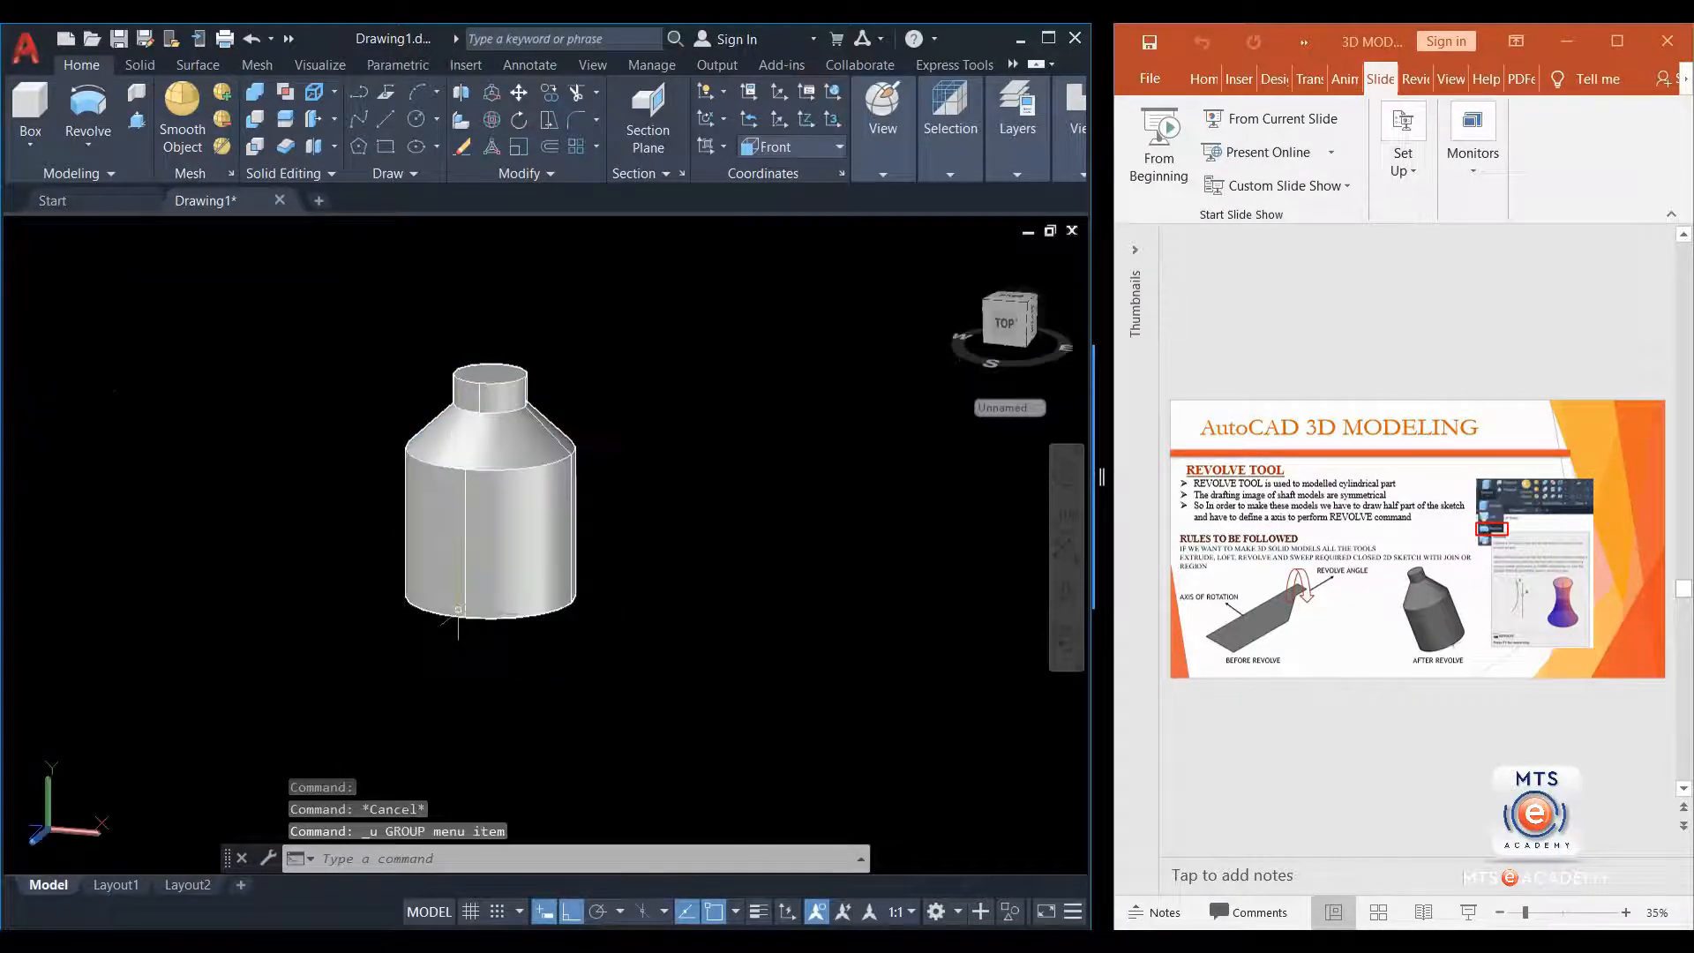
{"action": "key", "text": "ctrl+z"}
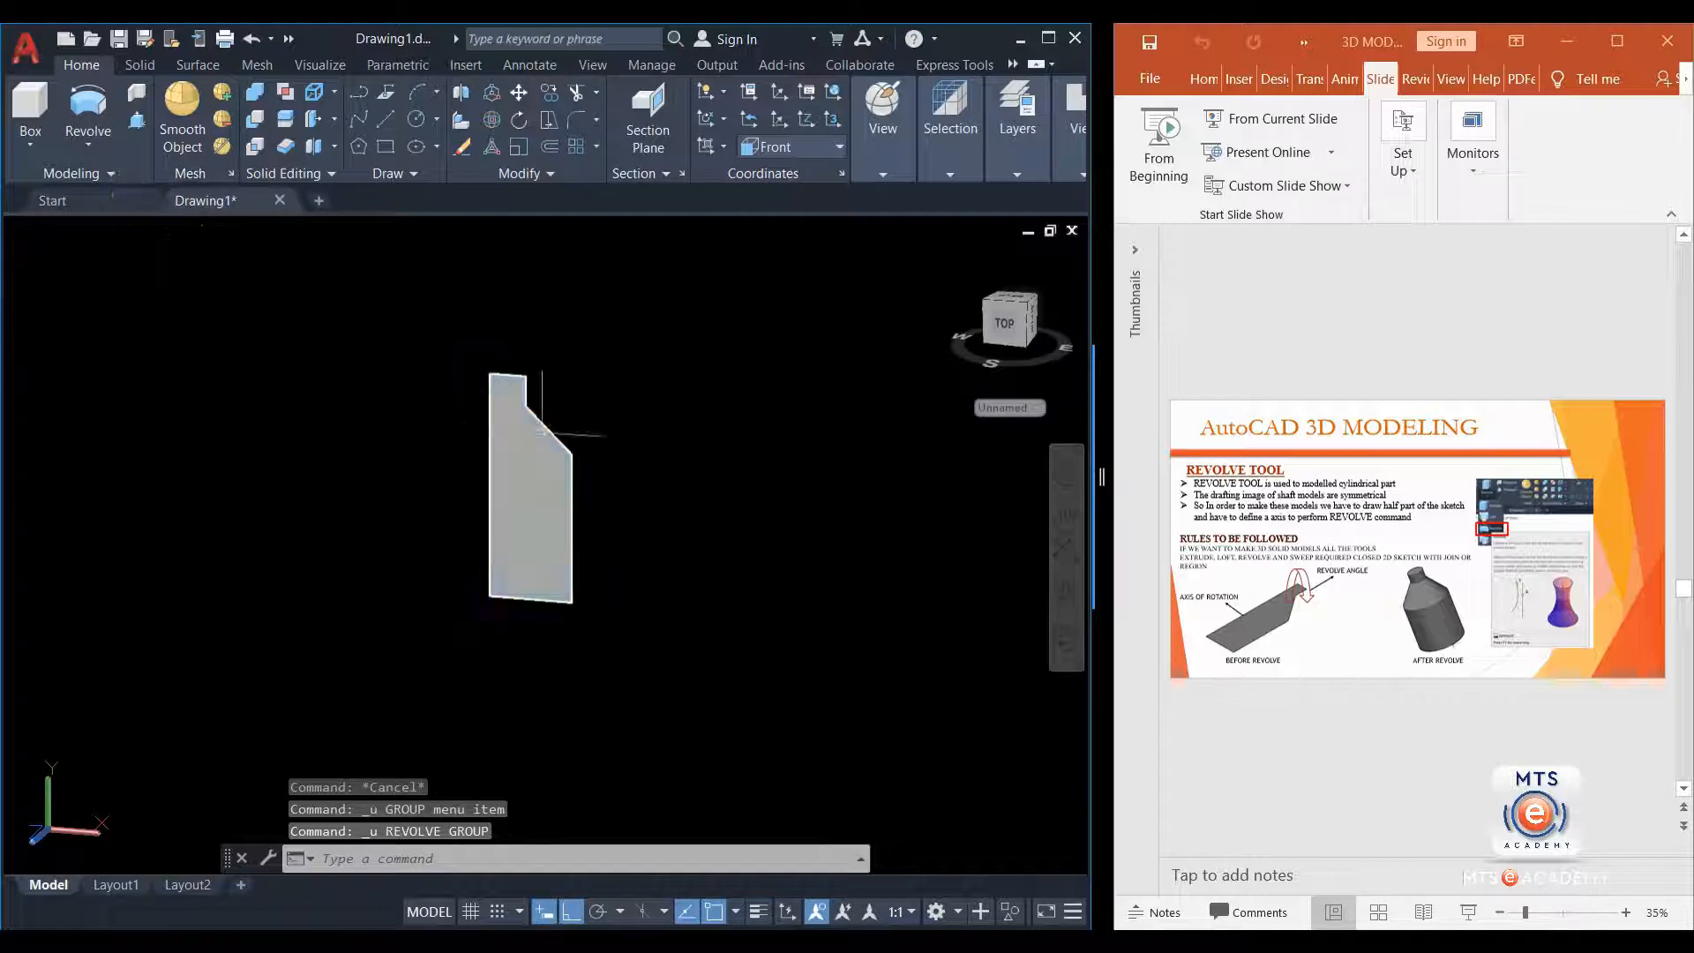
{"action": "left_click", "coordinate": [88, 113]}
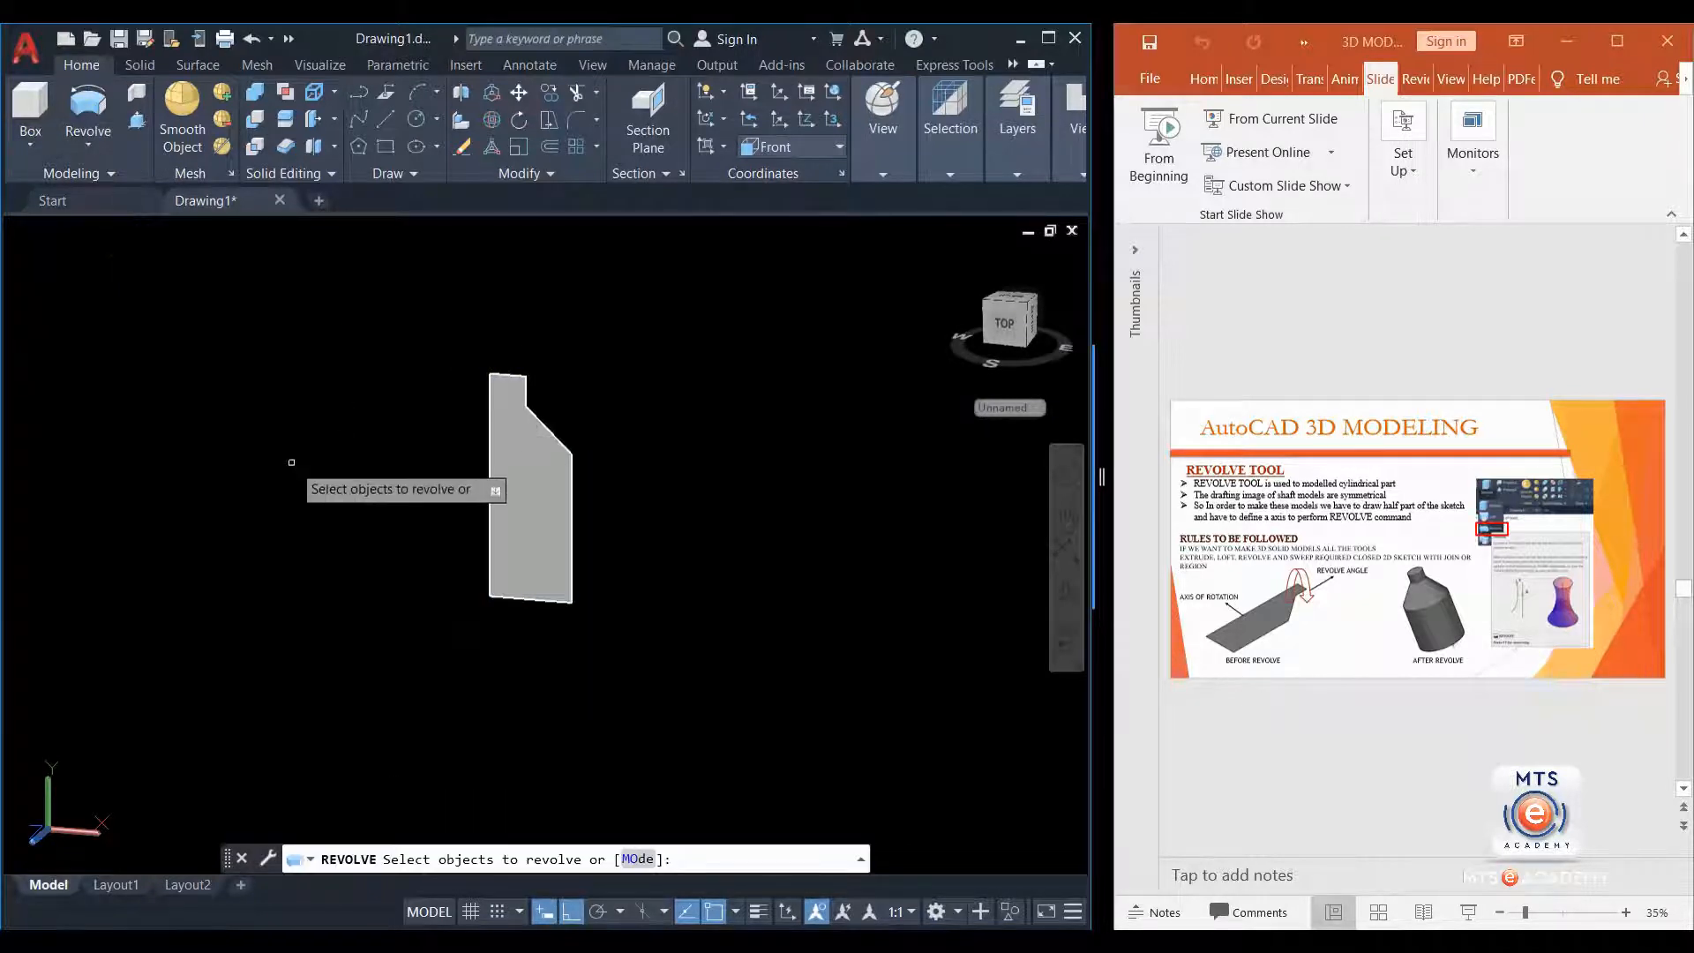
{"action": "key", "text": "Escape"}
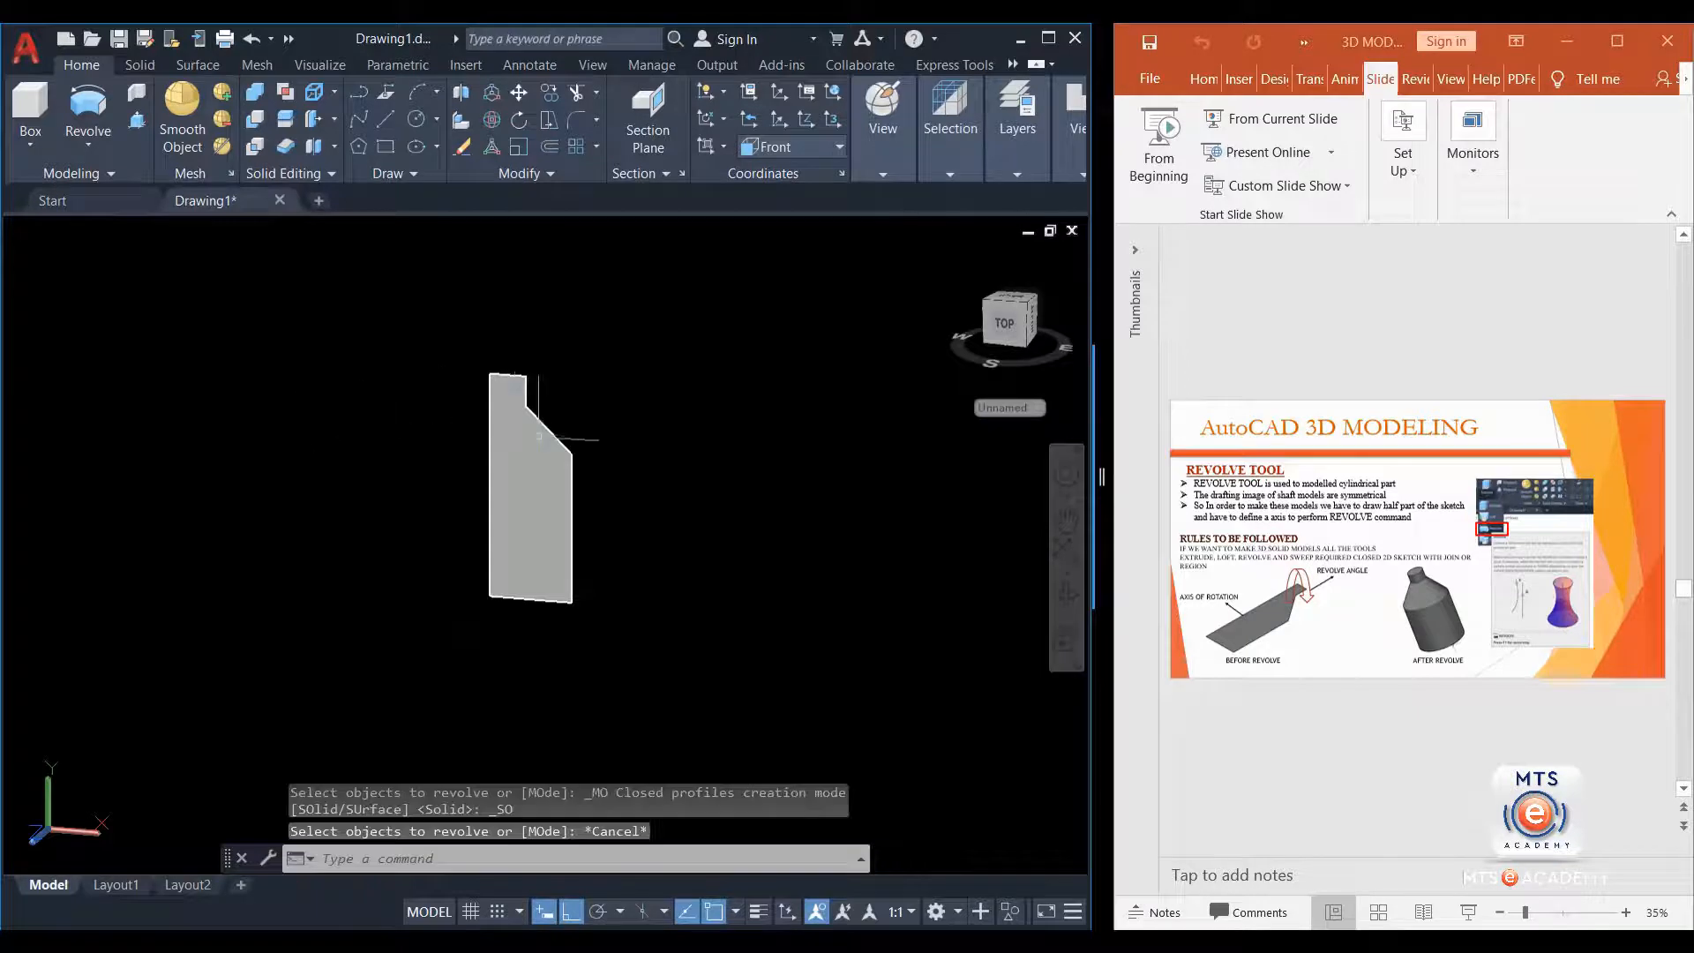
{"action": "left_click", "coordinate": [487, 501]}
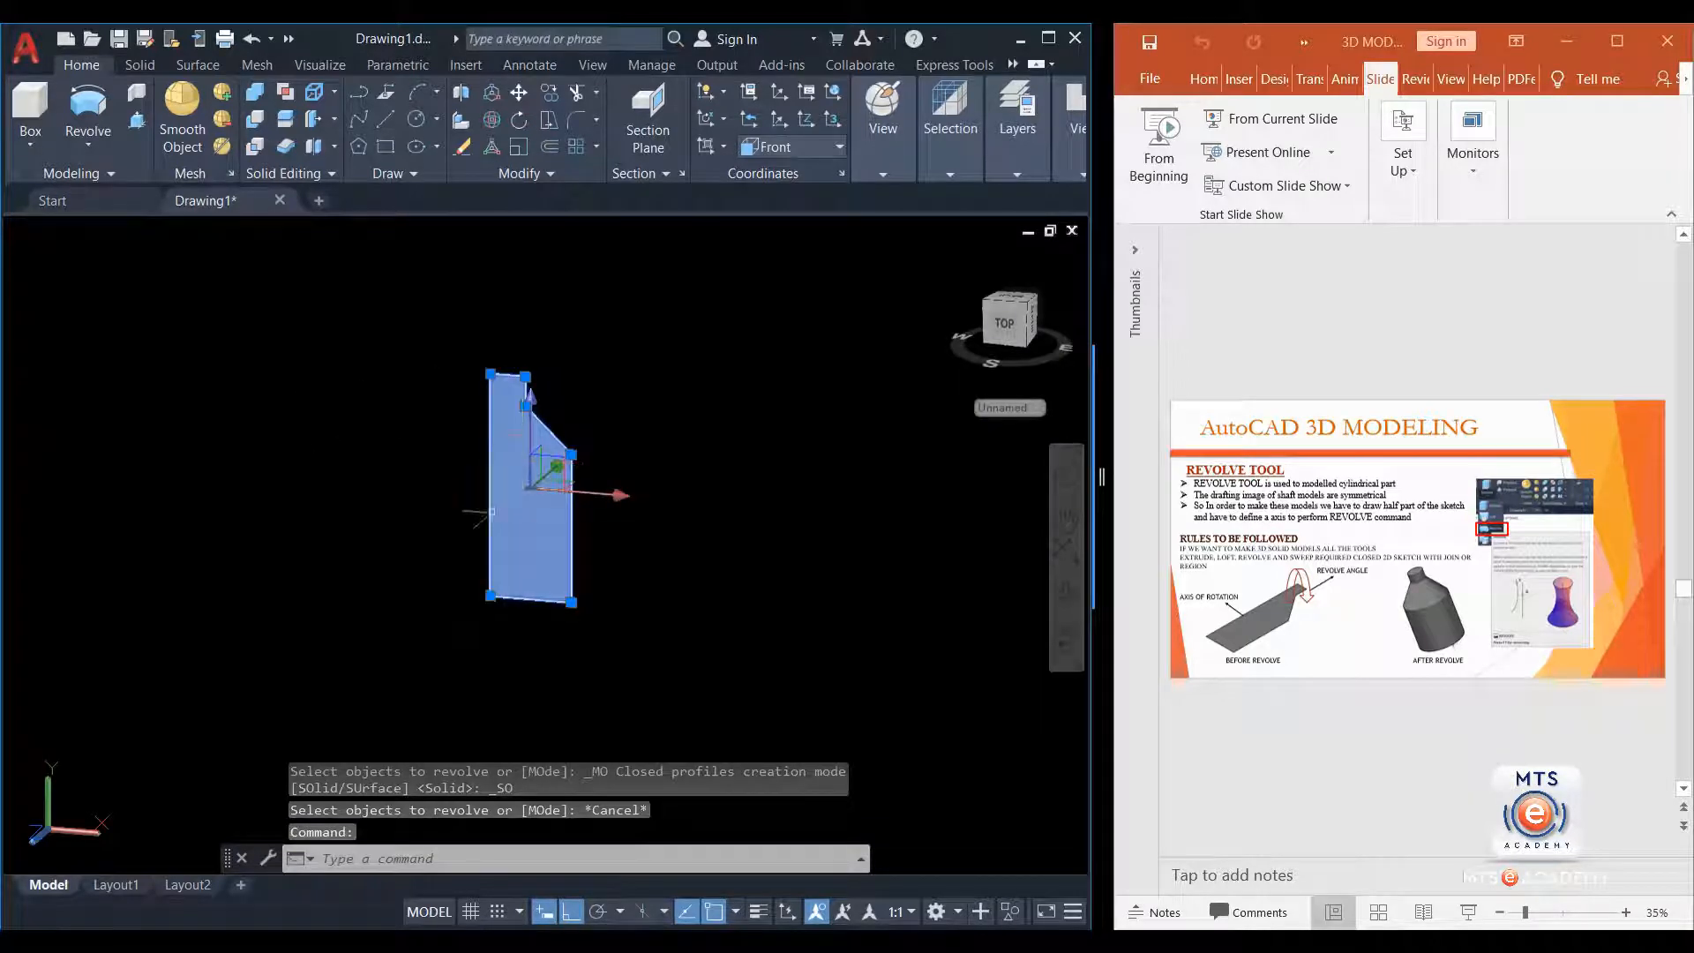
{"action": "left_click", "coordinate": [88, 115]}
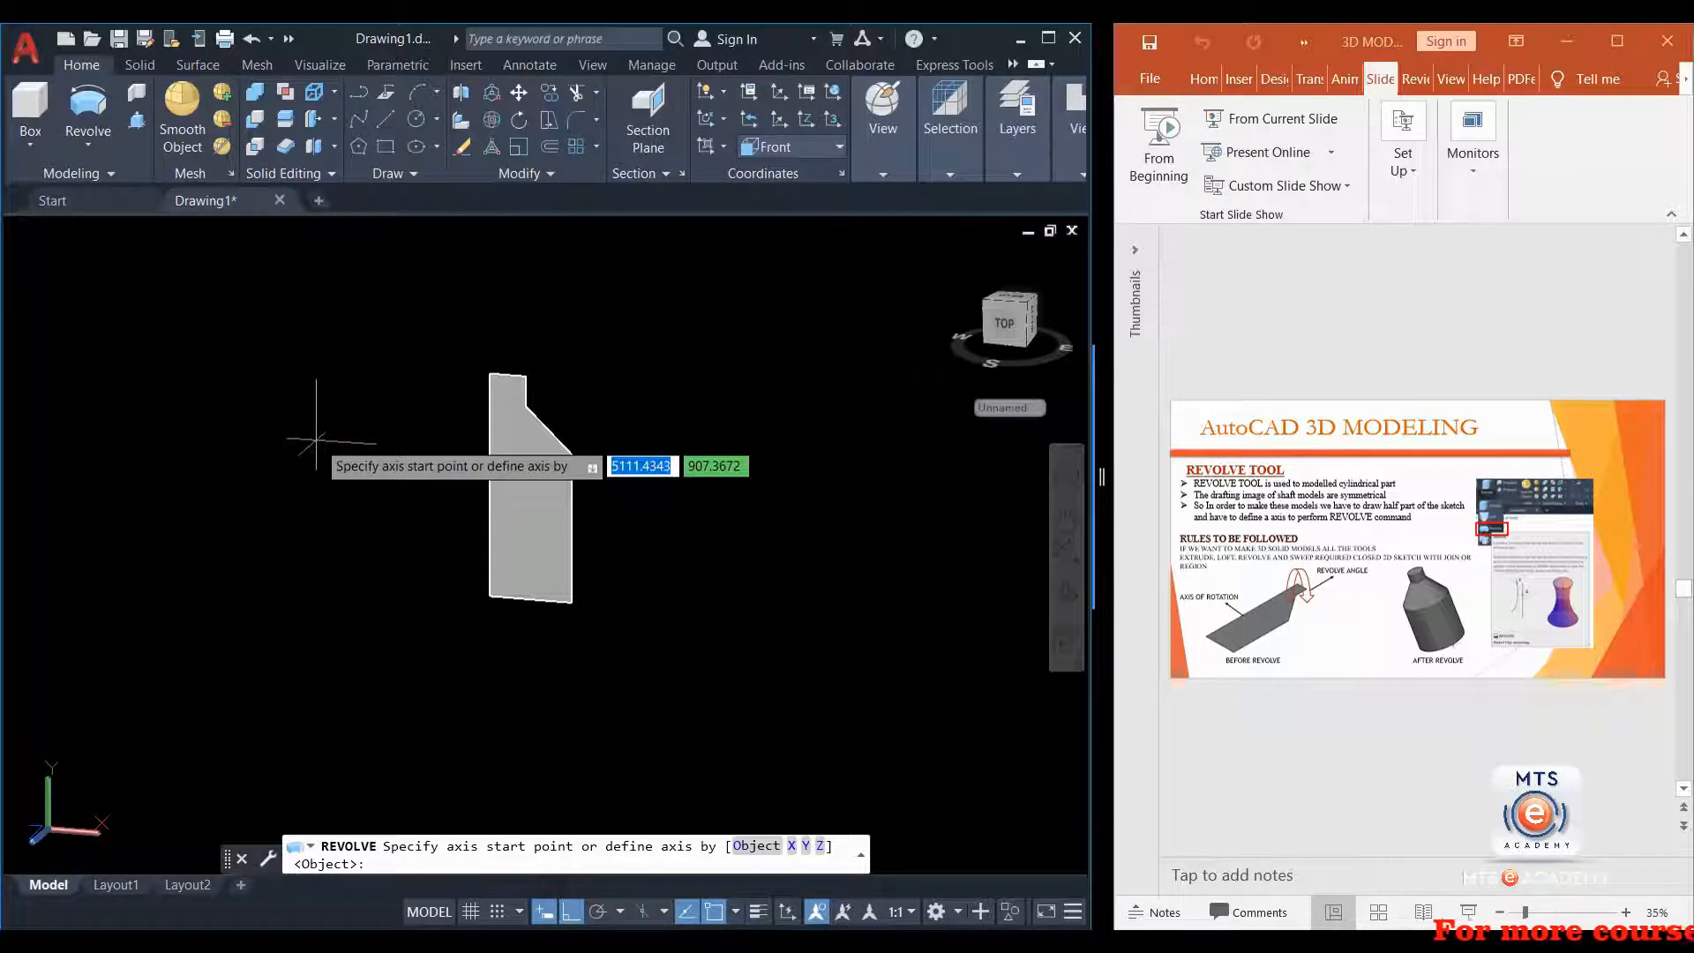
{"action": "key", "text": "Escape"}
Step: Revolve the half-bottle region 270° about its long vertical edge
{"action": "left_click", "coordinate": [88, 115]}
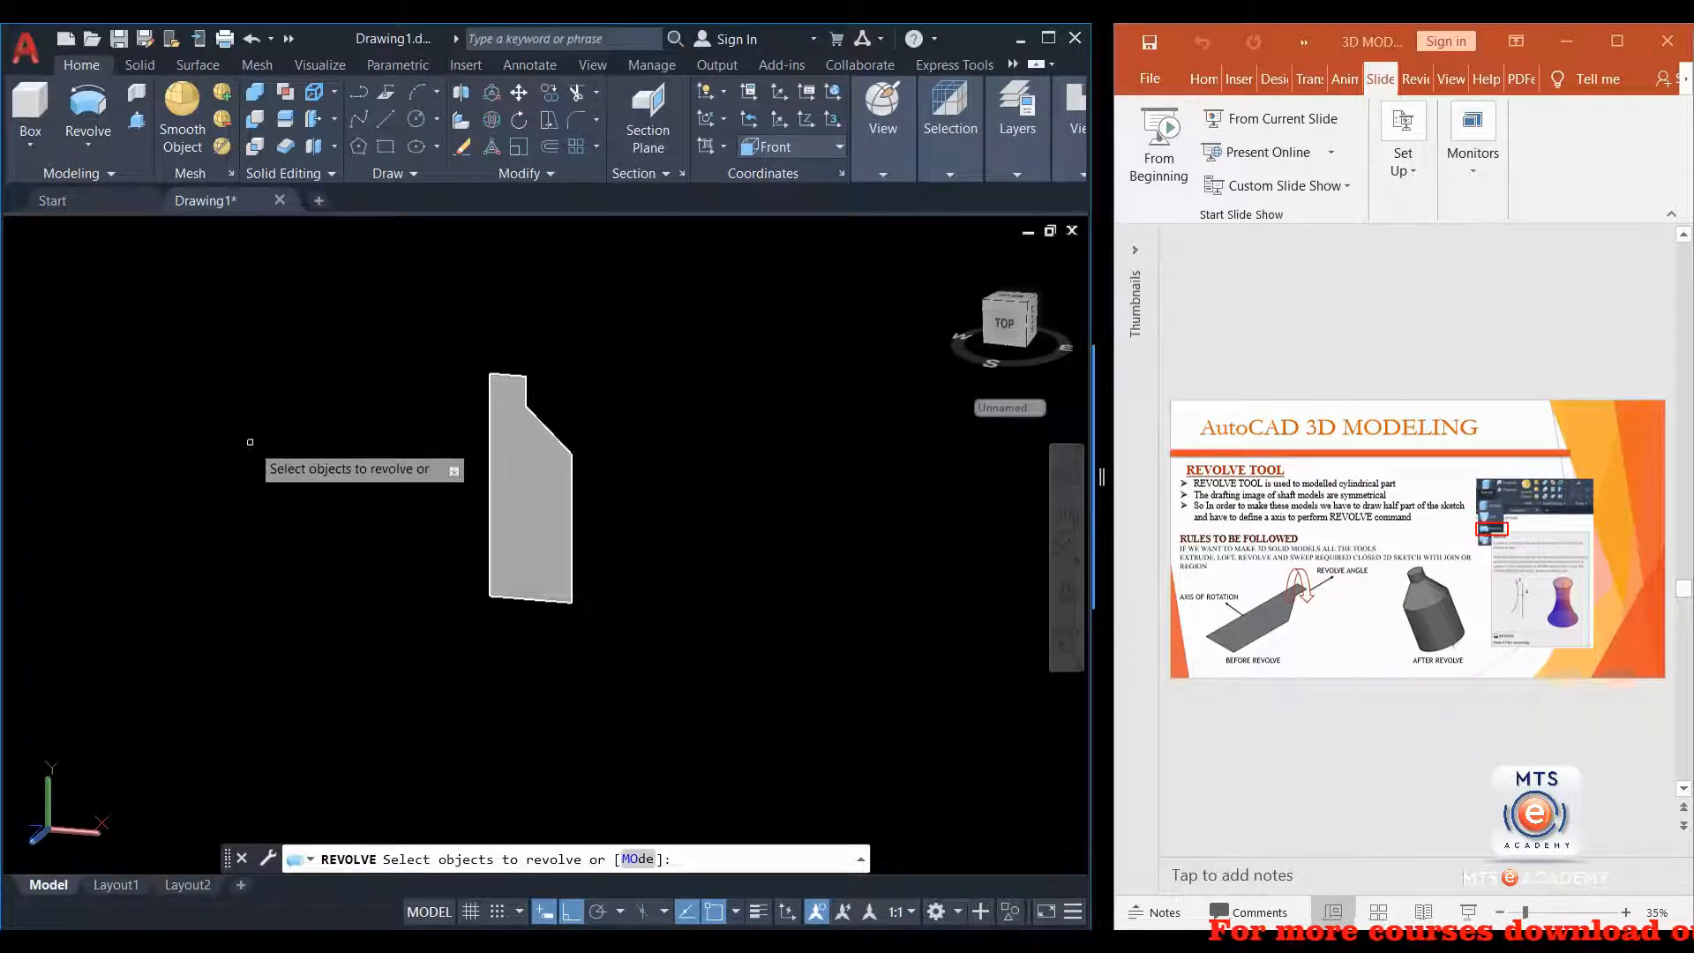
{"action": "left_click", "coordinate": [514, 444]}
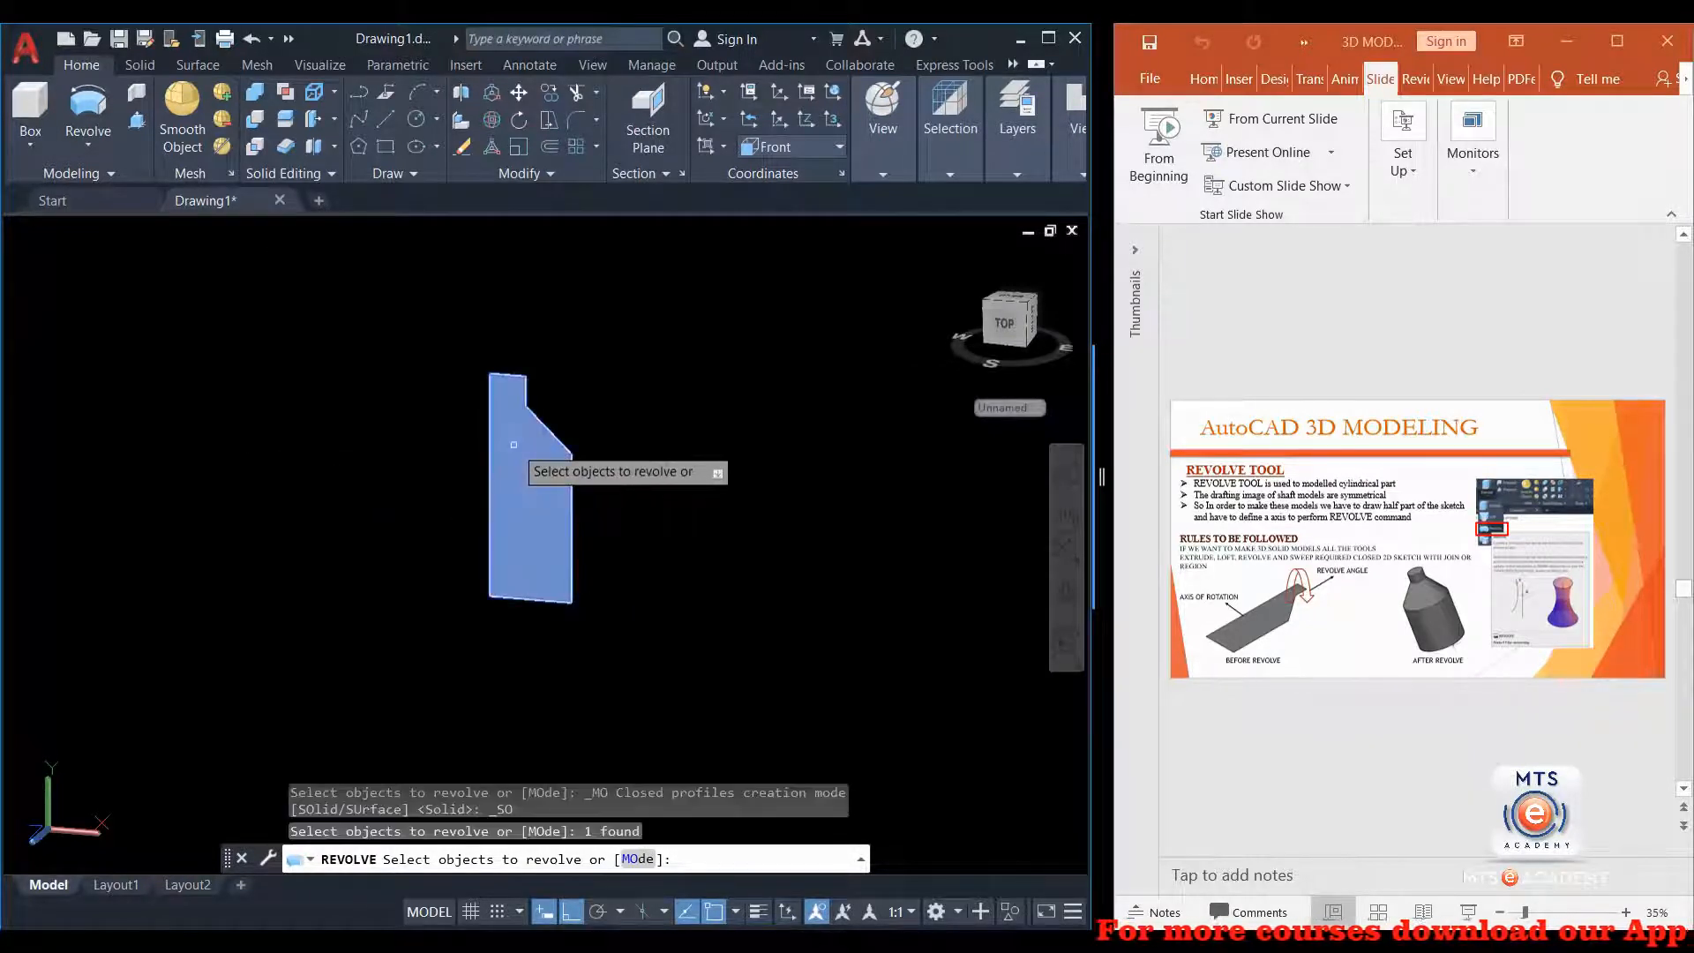
{"action": "right_click", "coordinate": [516, 450]}
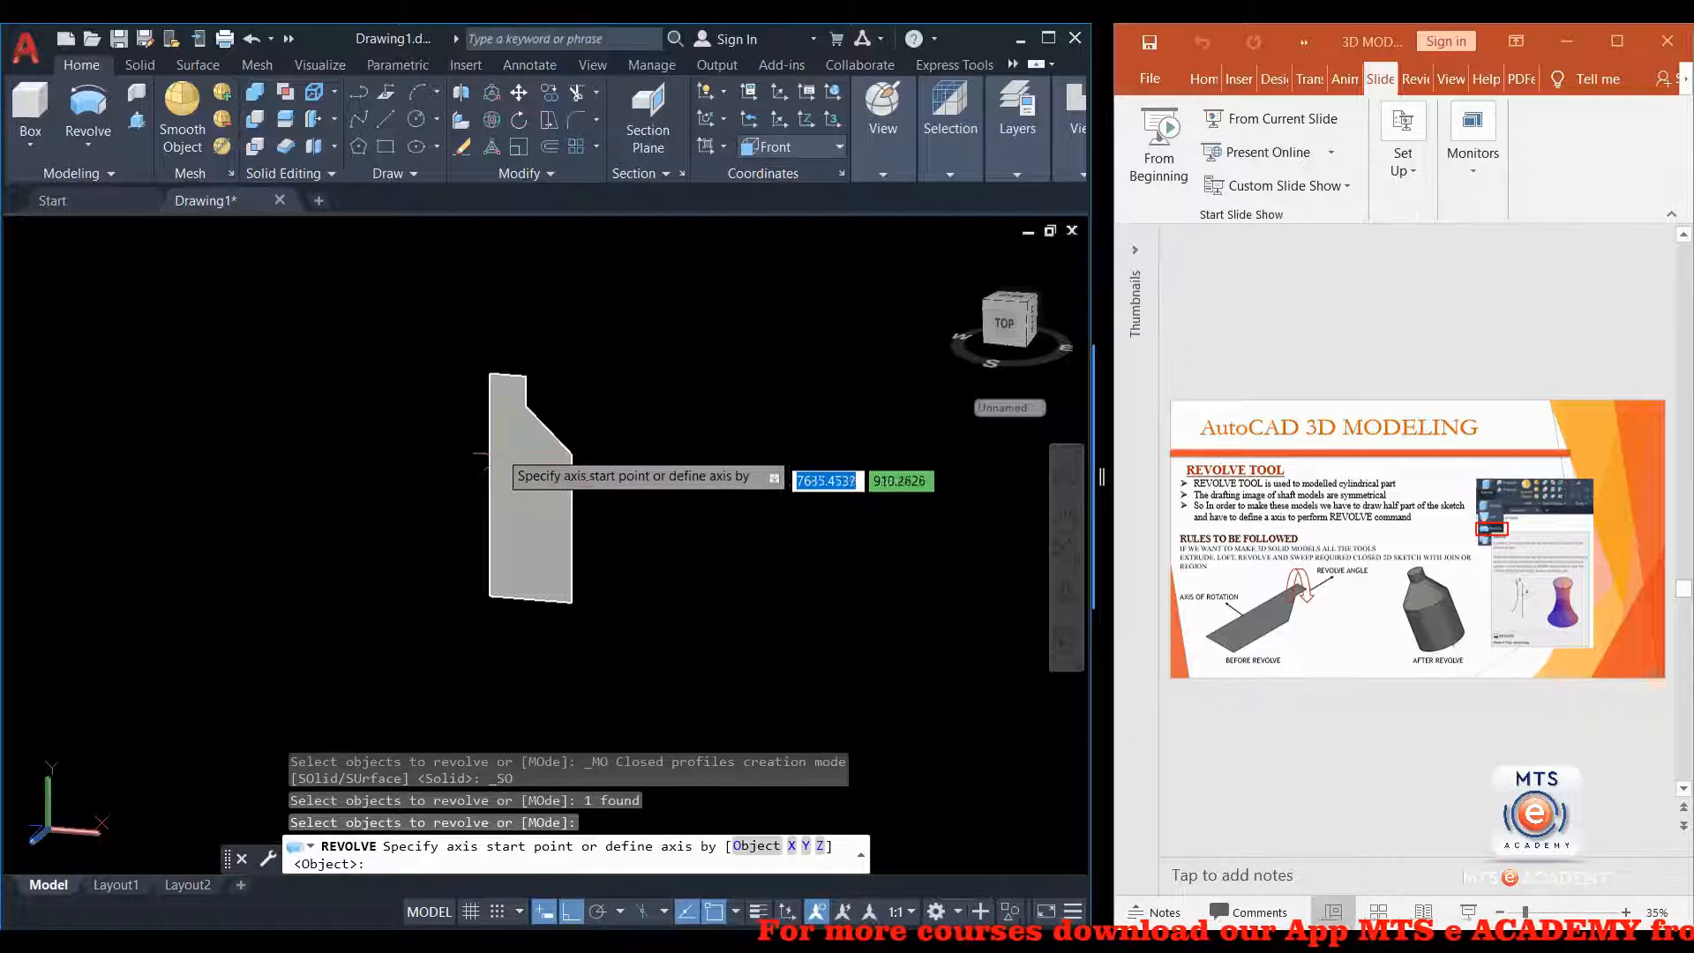
{"action": "left_click", "coordinate": [491, 375]}
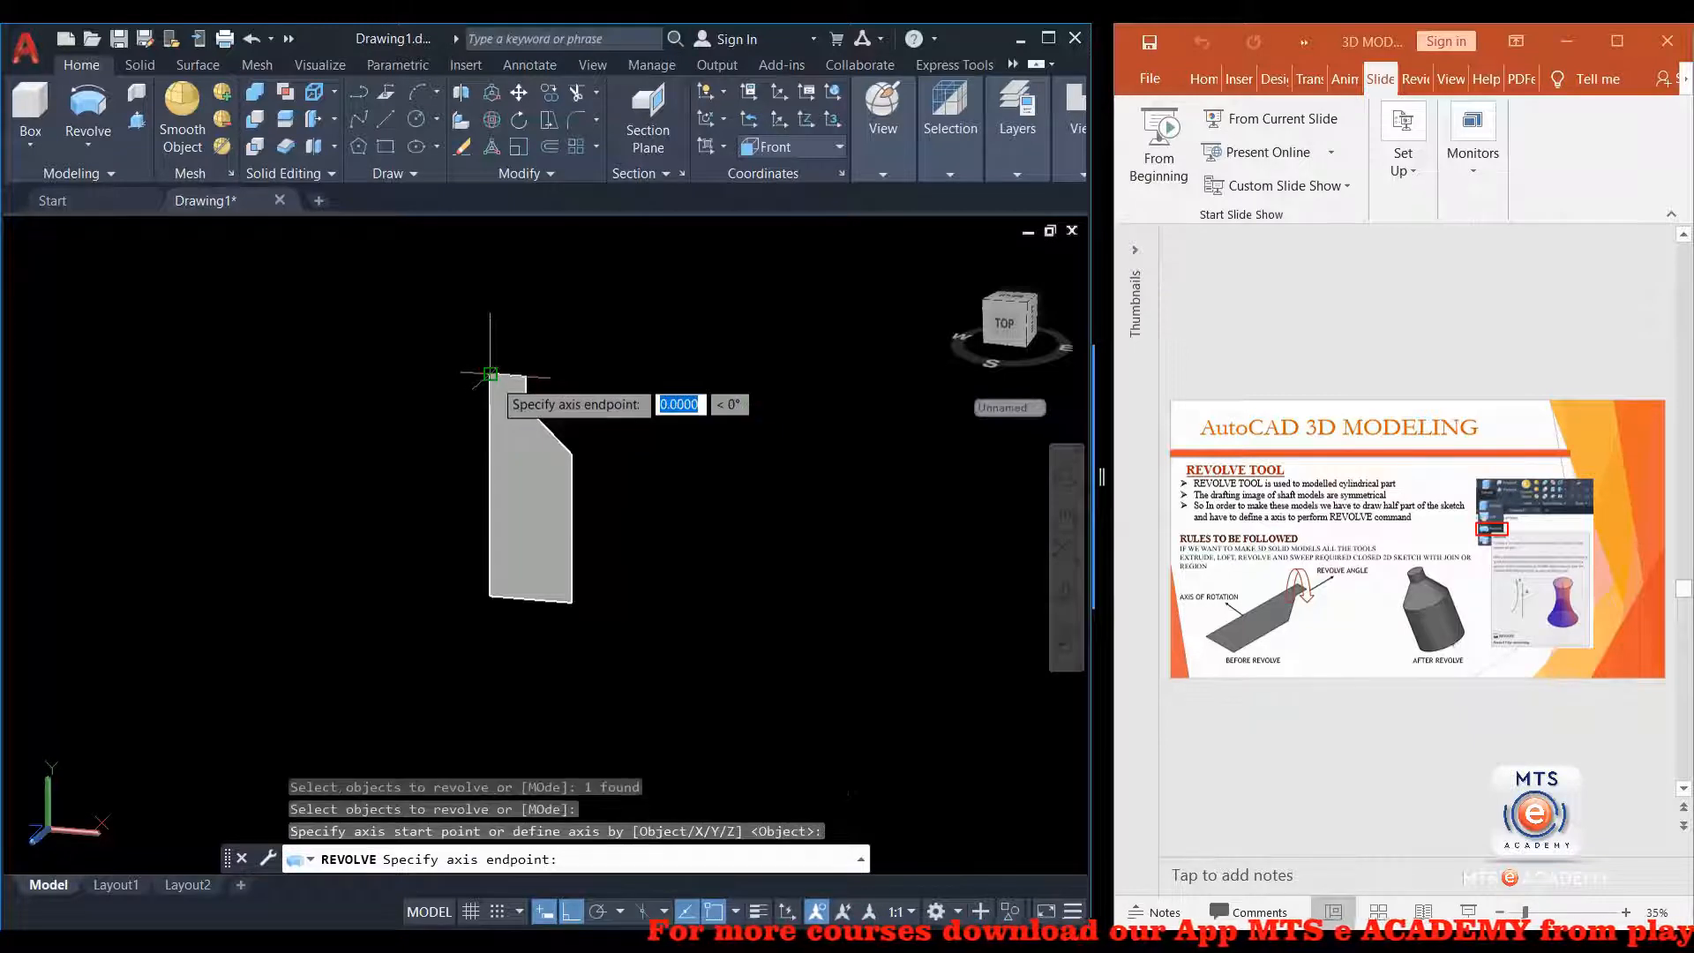
{"action": "left_click", "coordinate": [491, 598]}
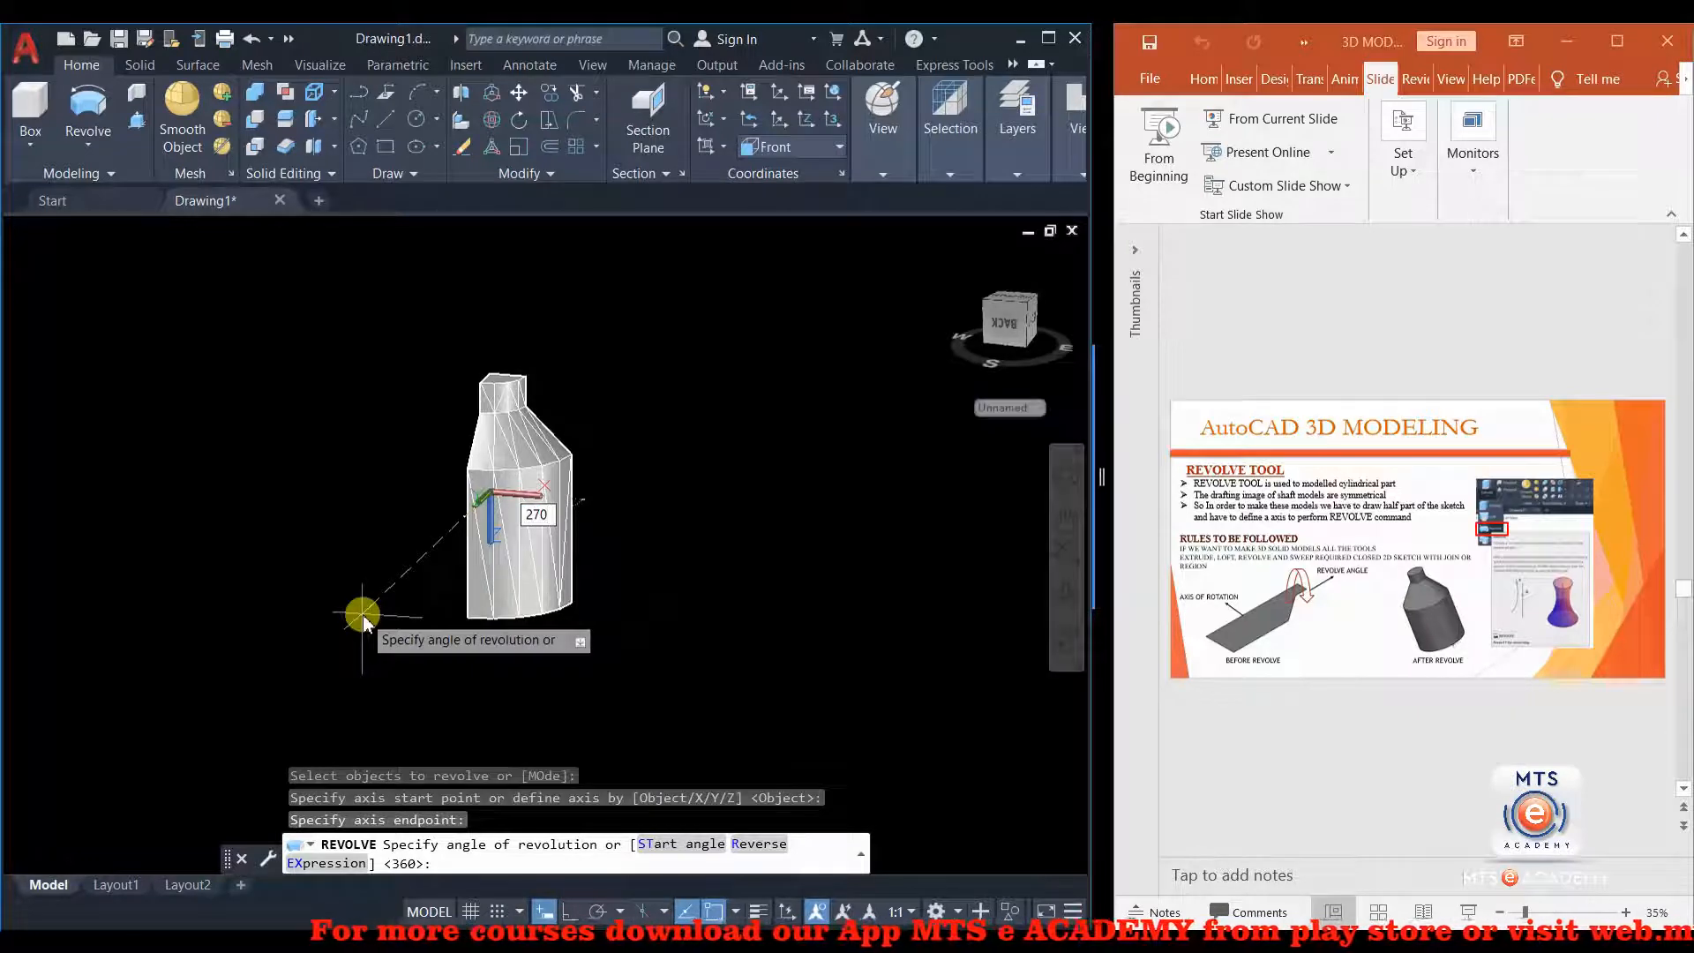
{"action": "key", "text": "Return"}
Step: Inspect the open quarter of the partly revolved bottle and undo its 270° revolve, going back to the flat region
{"action": "middle_click_drag", "start_coordinate": [537, 612], "coordinate": [276, 568], "text": "shift"}
{"action": "scroll", "coordinate": [426, 553], "scroll_direction": "up", "scroll_amount": 4}
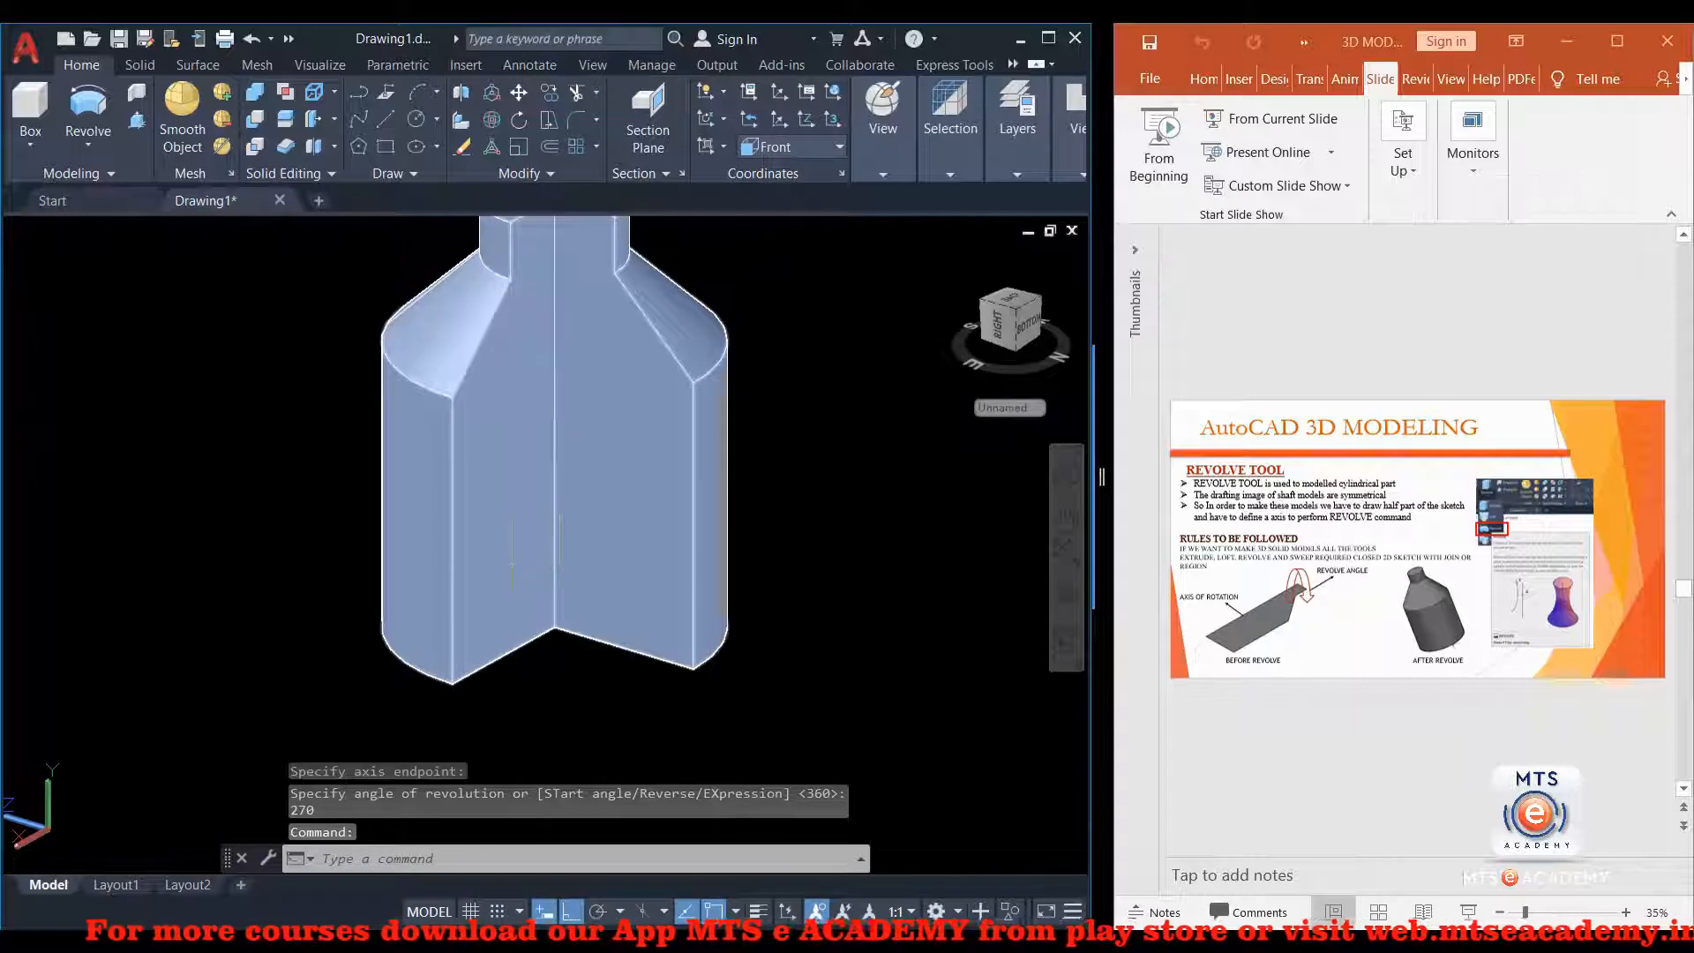
{"action": "left_click", "coordinate": [511, 562]}
{"action": "scroll", "coordinate": [503, 635], "scroll_direction": "down", "scroll_amount": 3}
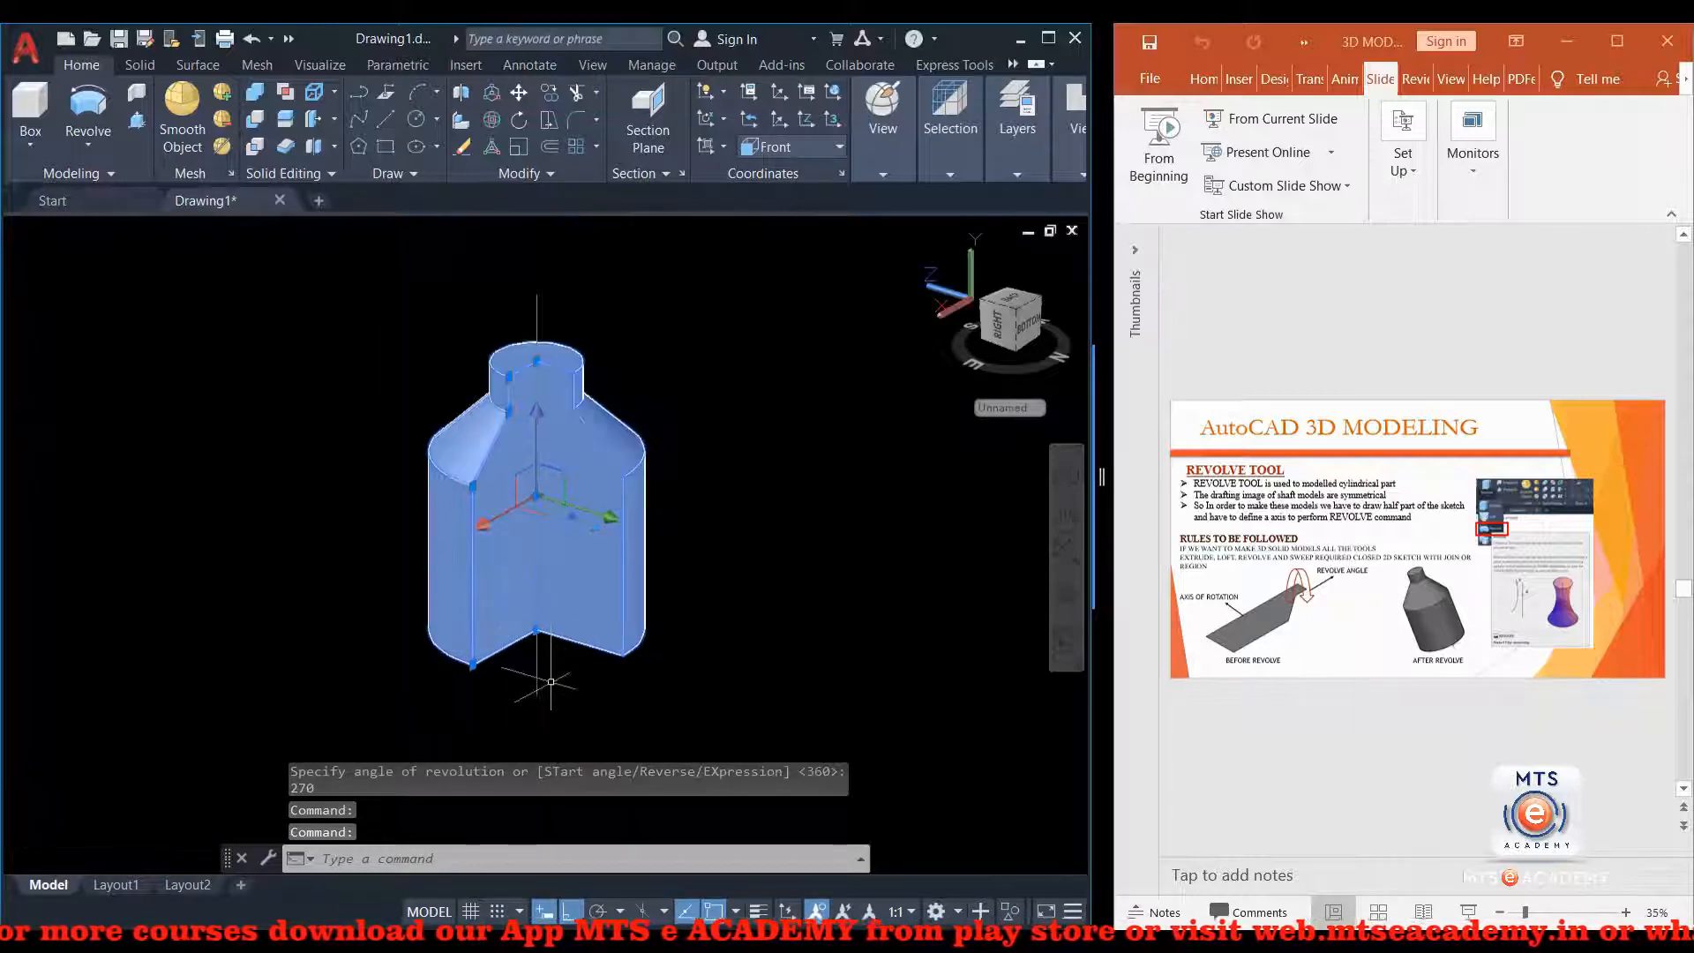
{"action": "key", "text": "Escape"}
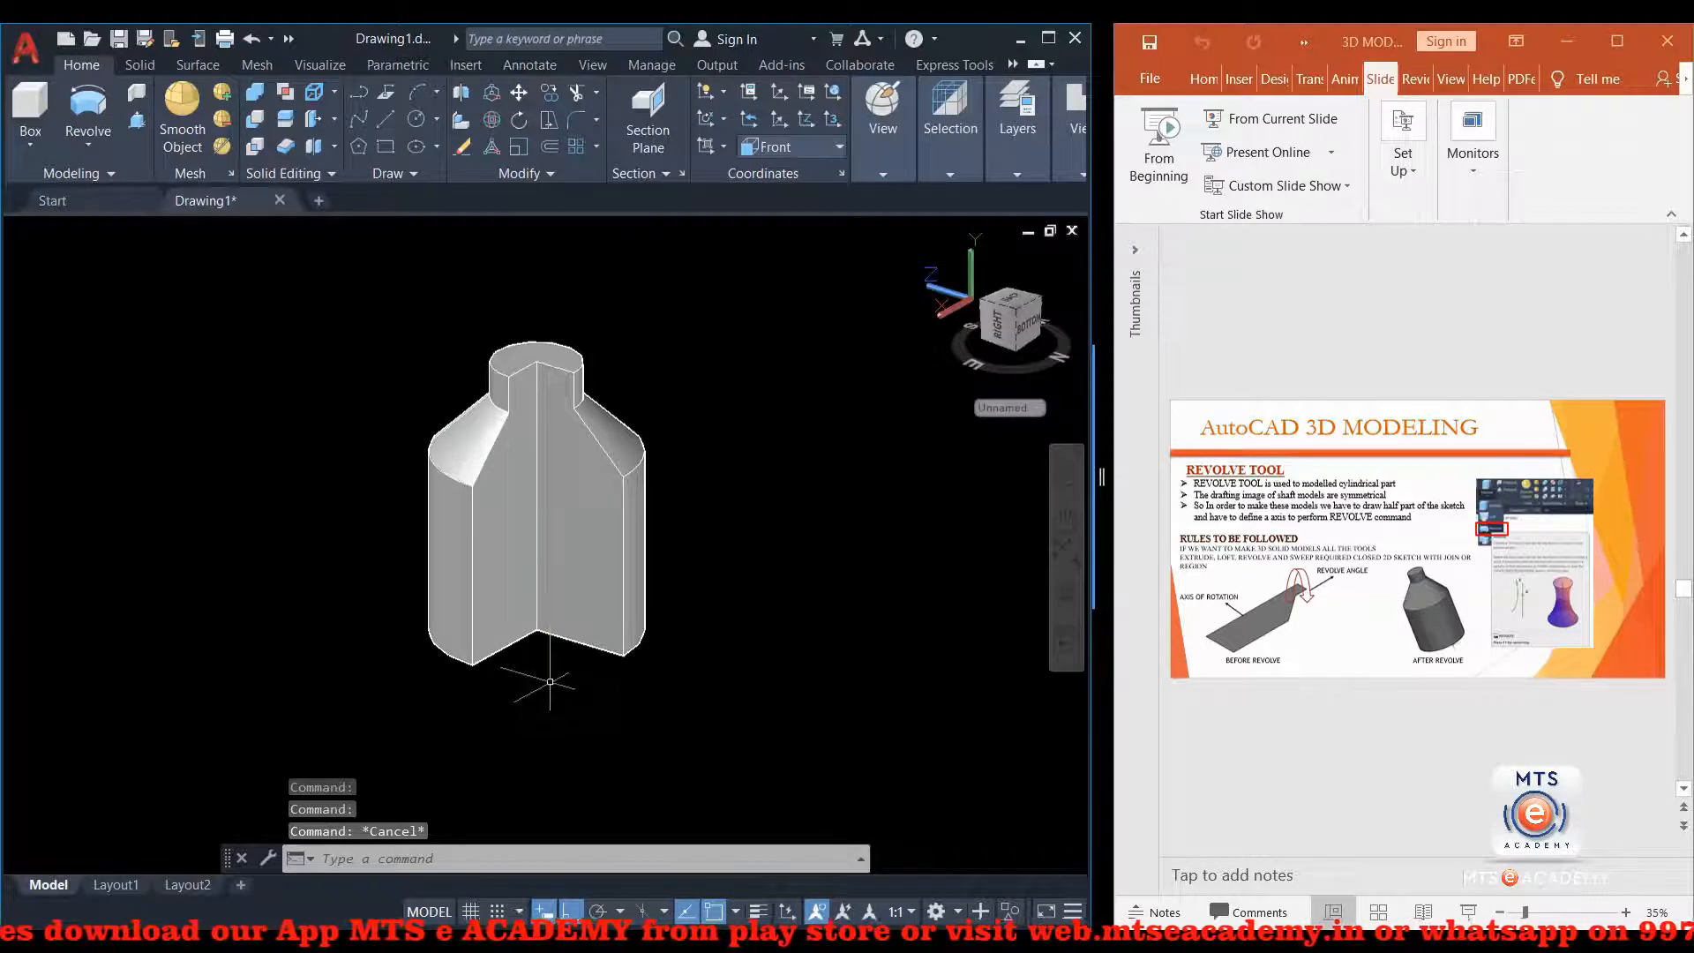
{"action": "key", "text": "ctrl+z"}
{"action": "key", "text": "ctrl+z"}
{"action": "key", "text": "ctrl+z"}
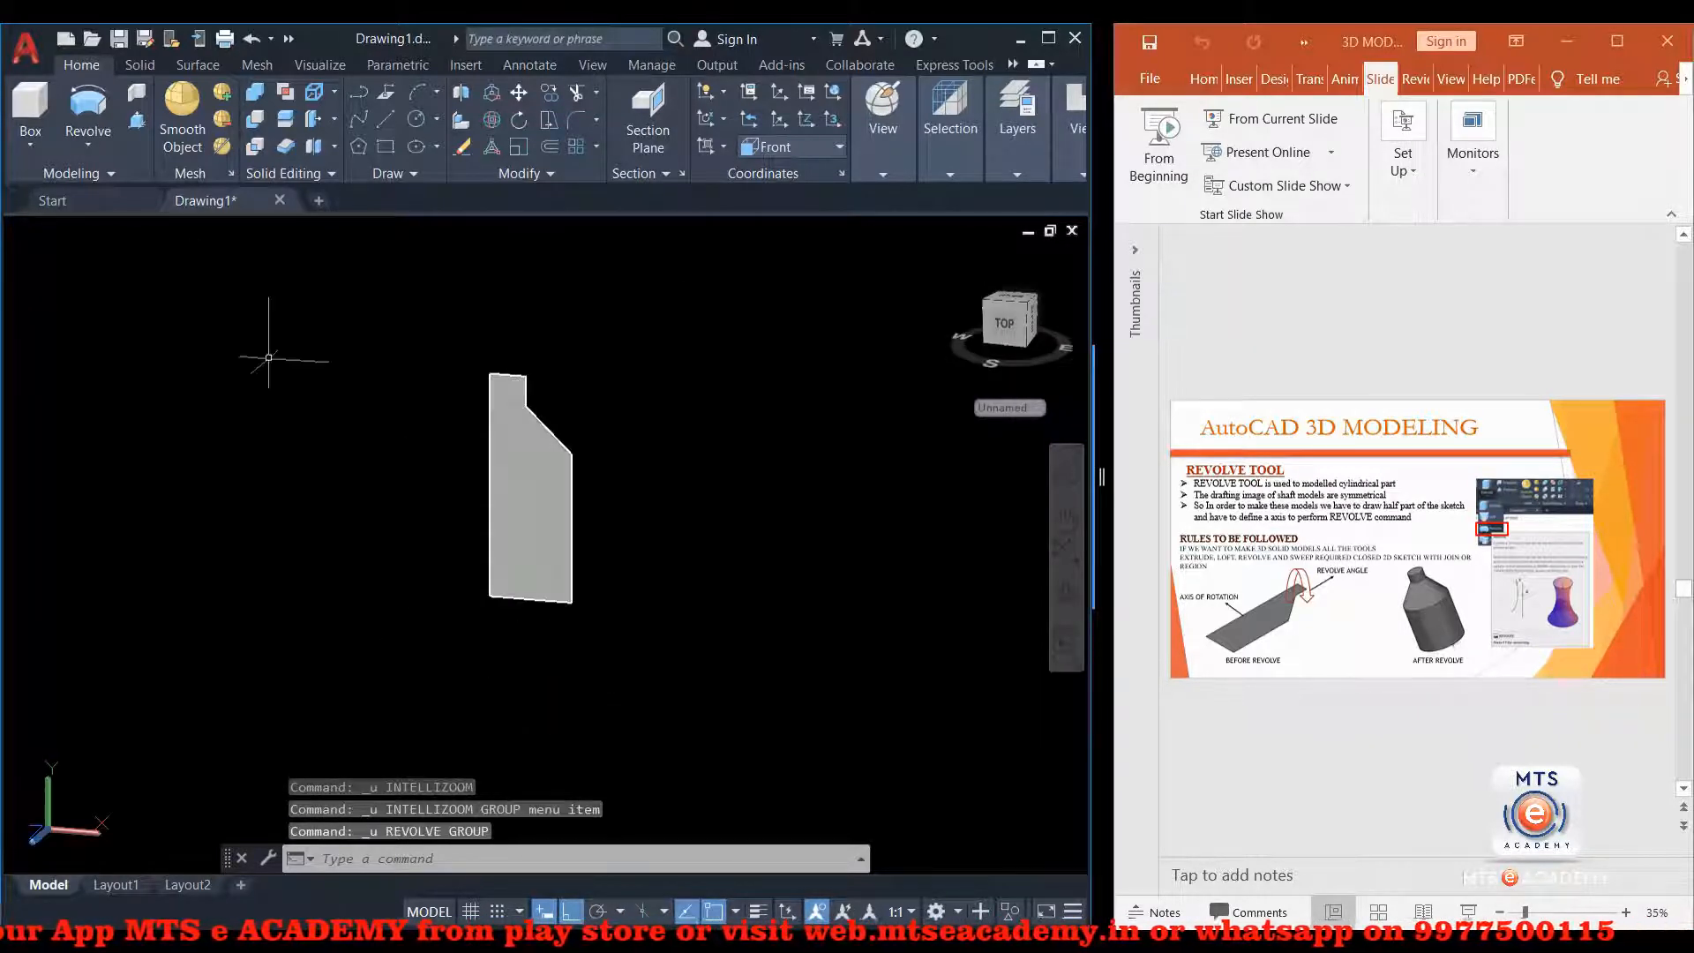
Step: Revolve the half-bottle region a full 360° about its long vertical edge and view the solid bottle up close
{"action": "left_click", "coordinate": [70, 115]}
{"action": "left_click", "coordinate": [528, 474]}
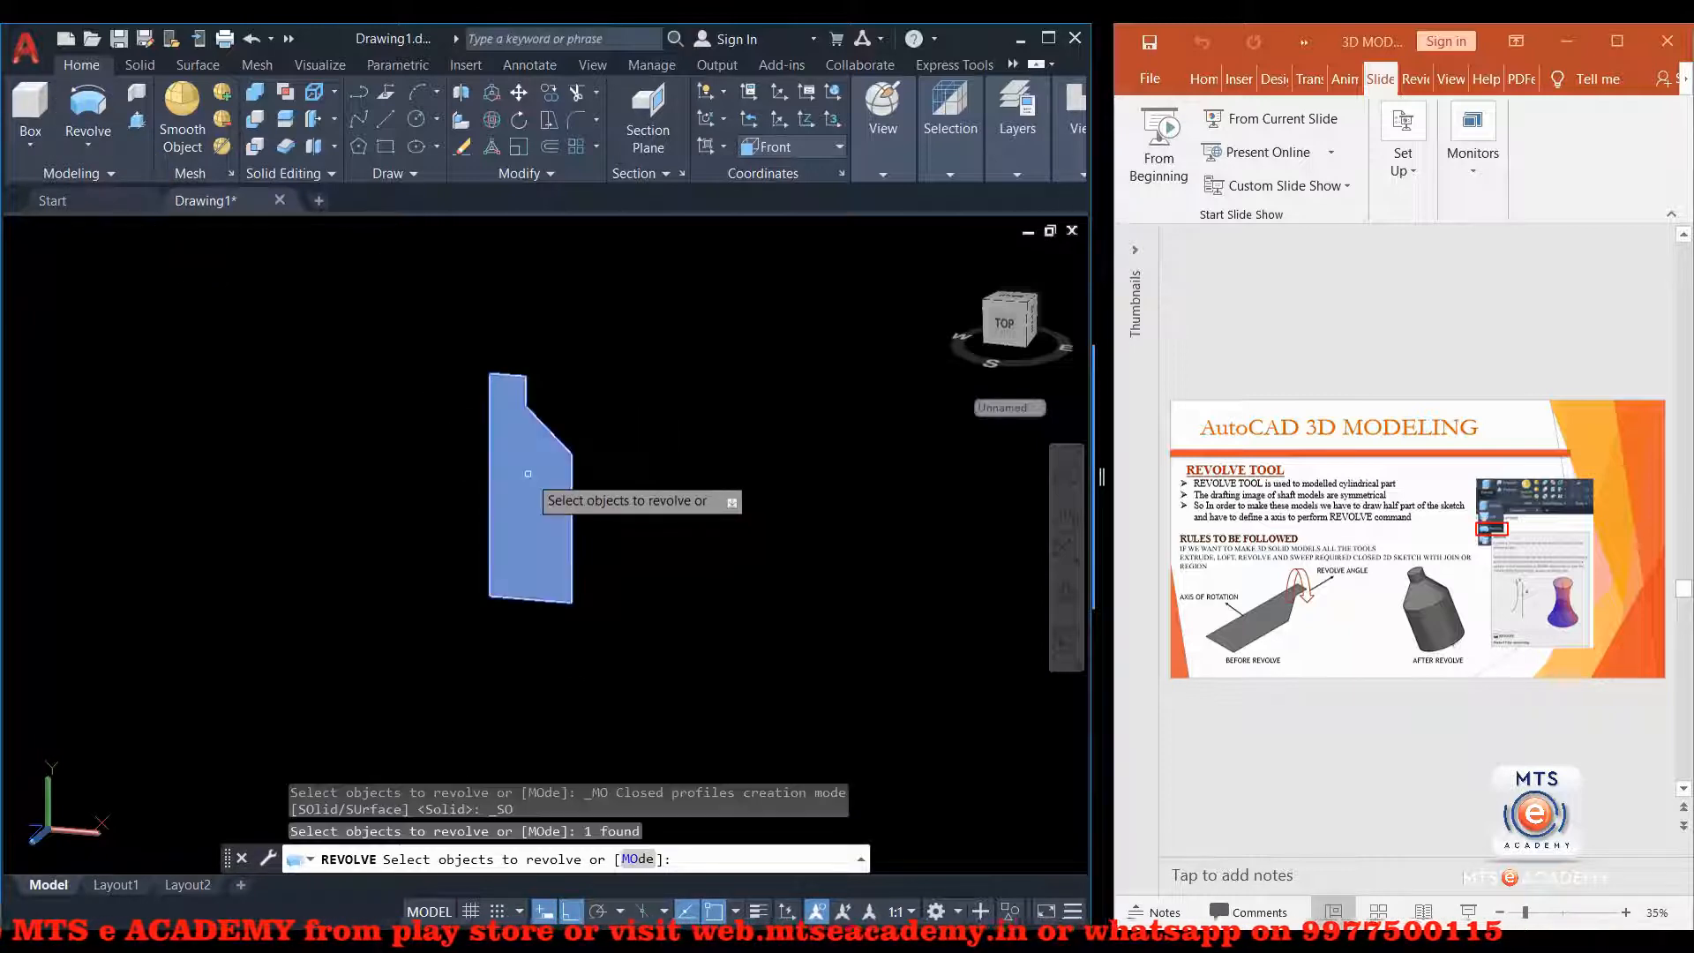
{"action": "key", "text": "Return"}
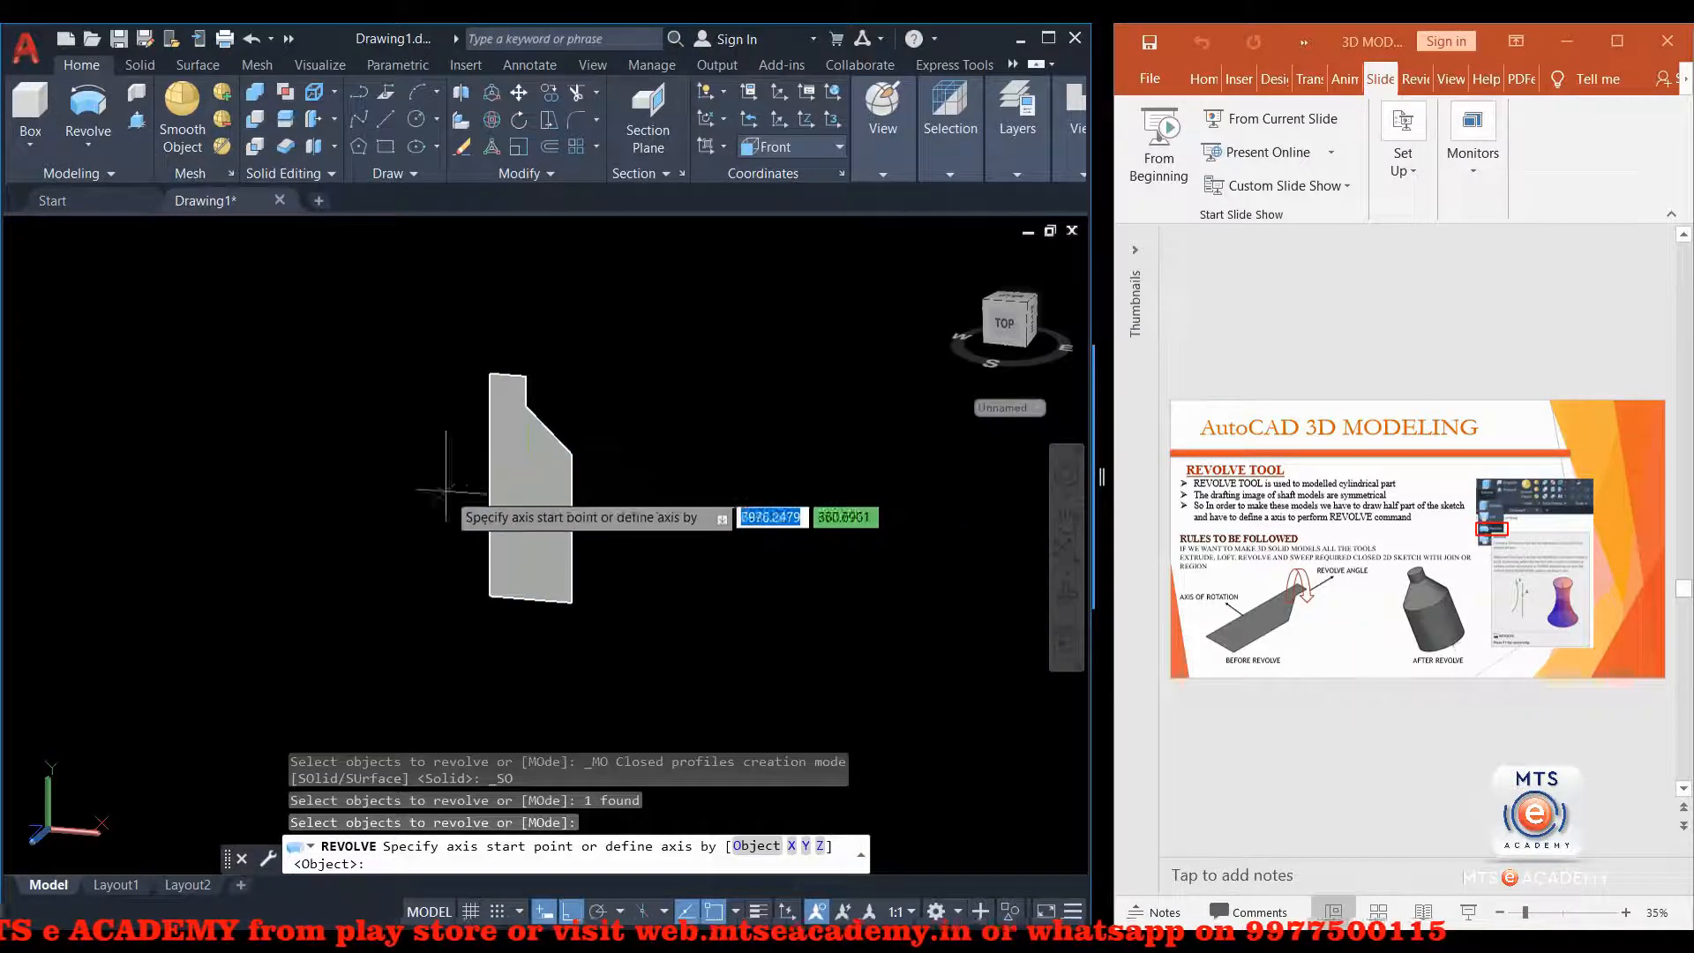
{"action": "left_click", "coordinate": [490, 375]}
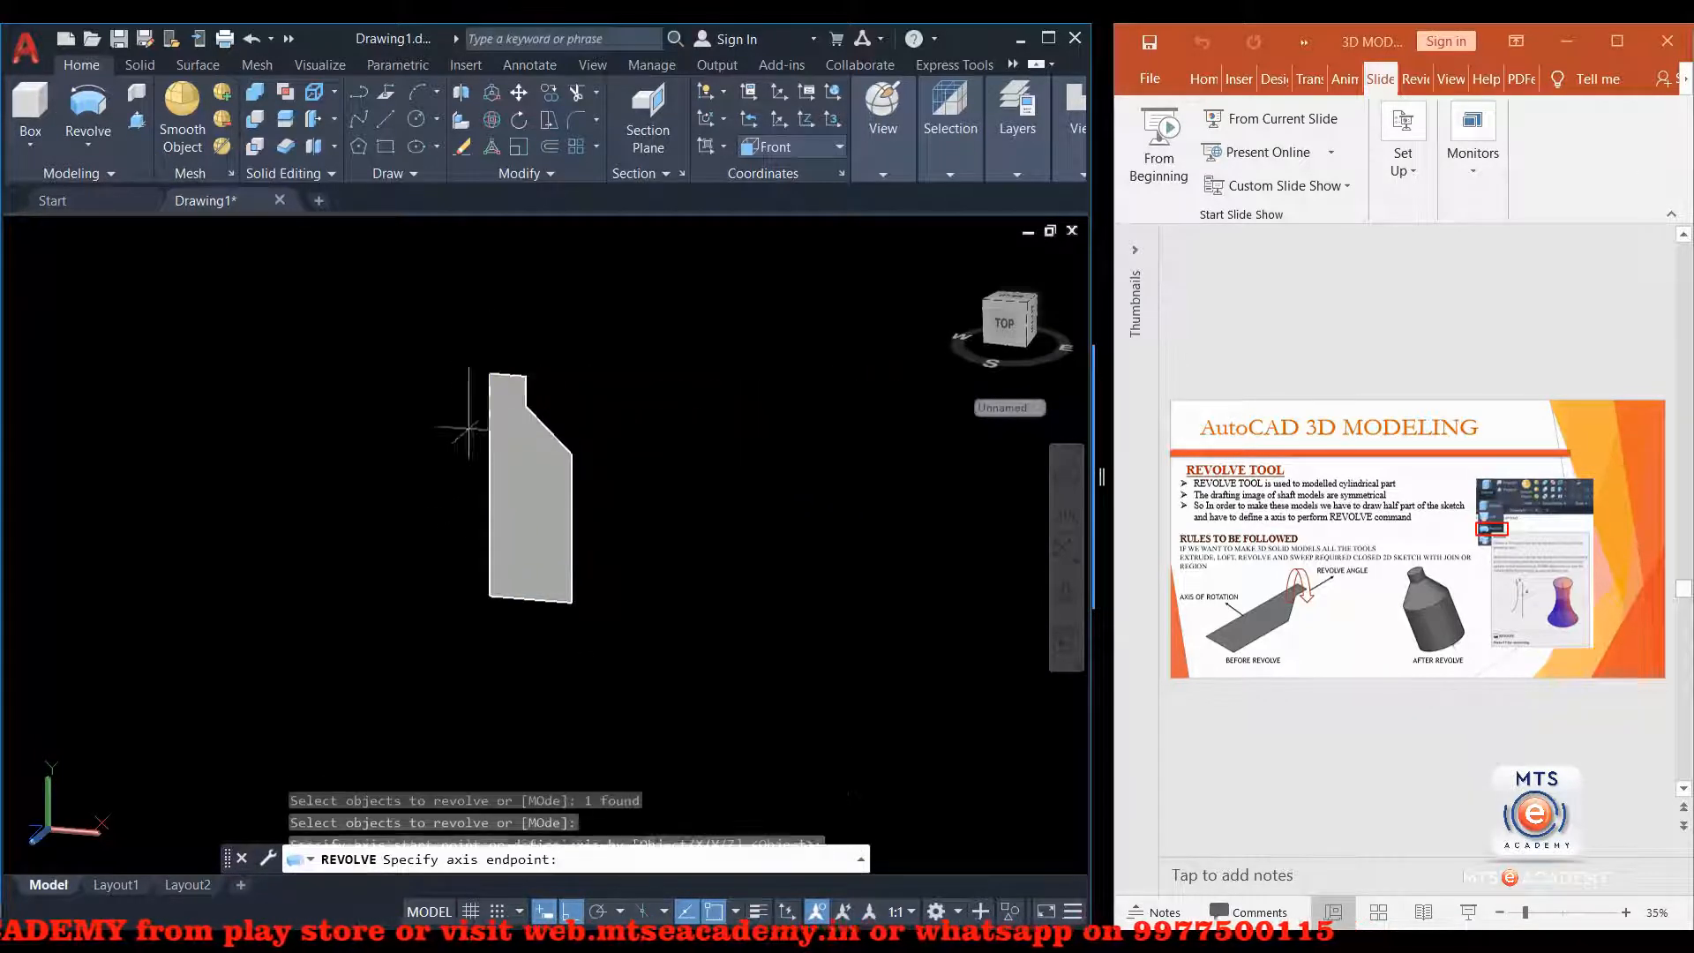
{"action": "left_click", "coordinate": [489, 594]}
{"action": "type", "text": "360"}
{"action": "key", "text": "Return"}
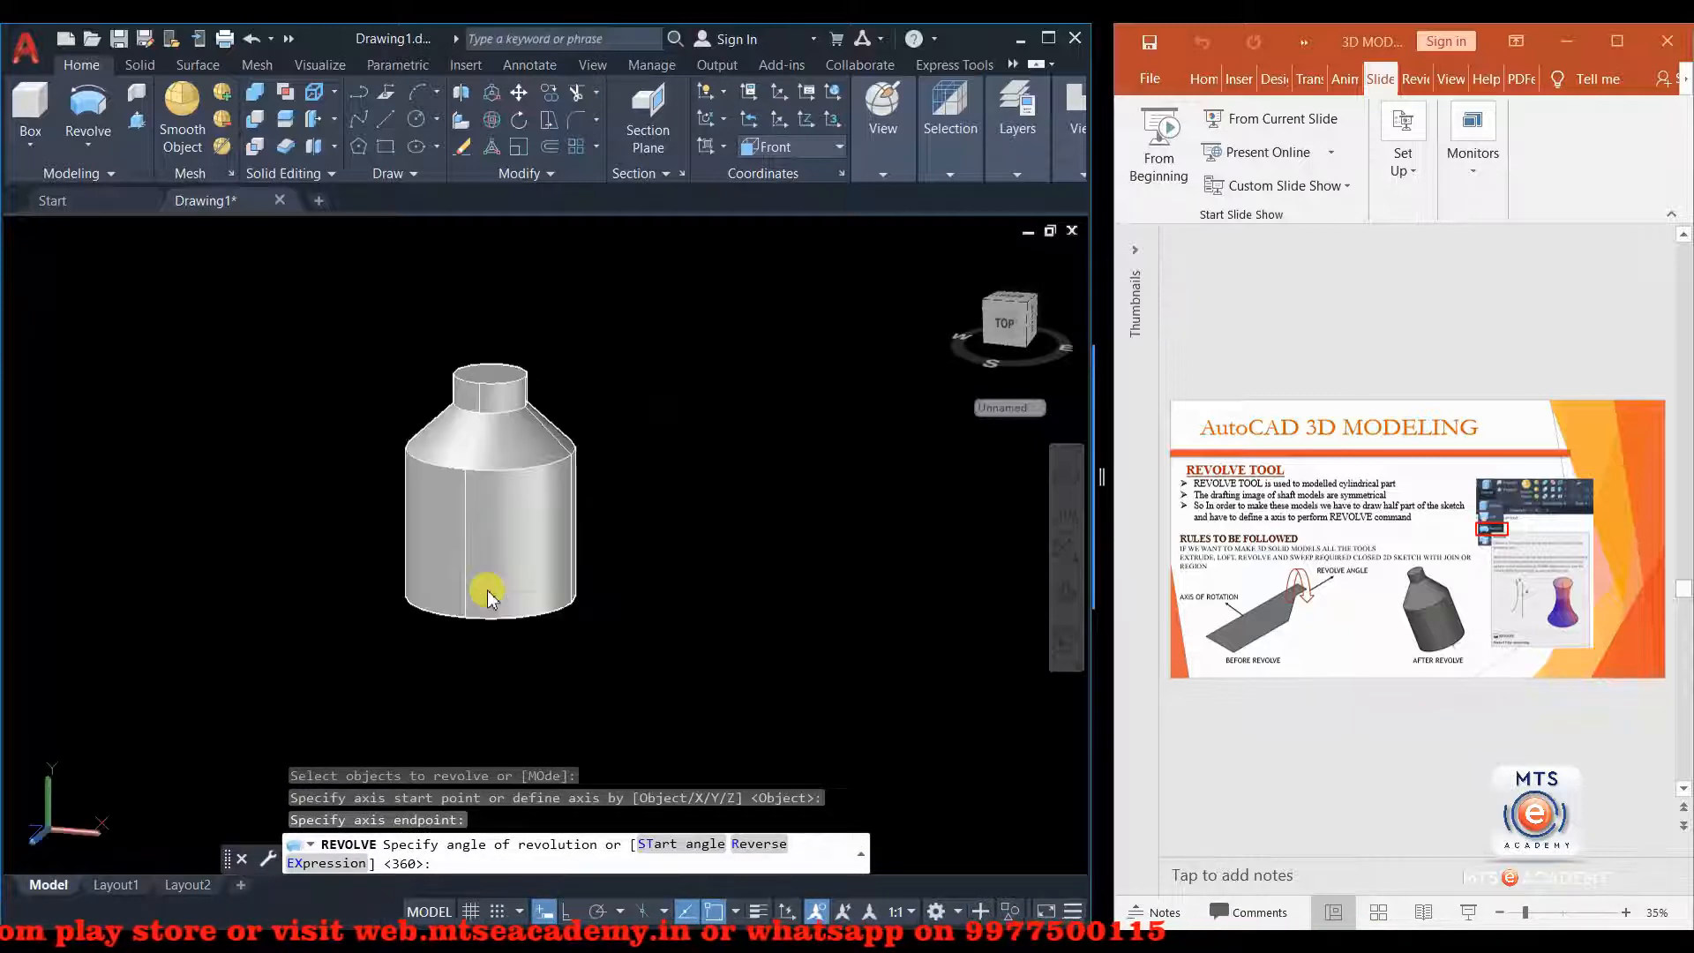
{"action": "middle_click_drag", "start_coordinate": [687, 509], "coordinate": [526, 532], "text": "shift"}
{"action": "scroll", "coordinate": [526, 532], "scroll_direction": "up", "scroll_amount": 3}
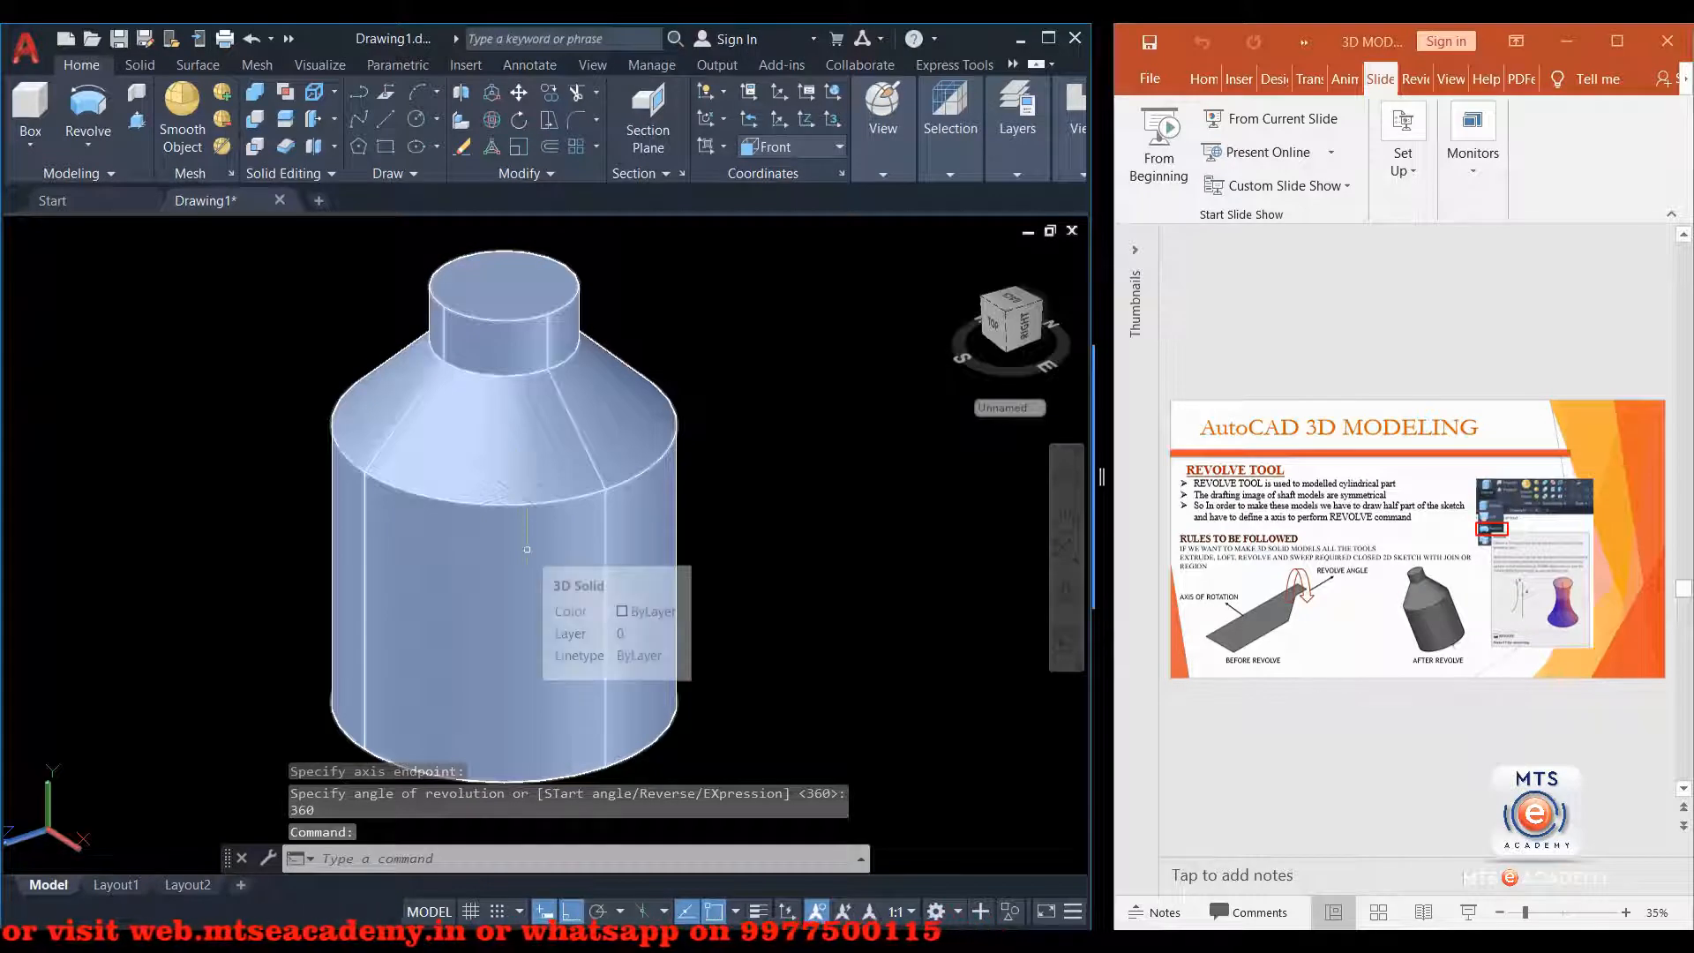